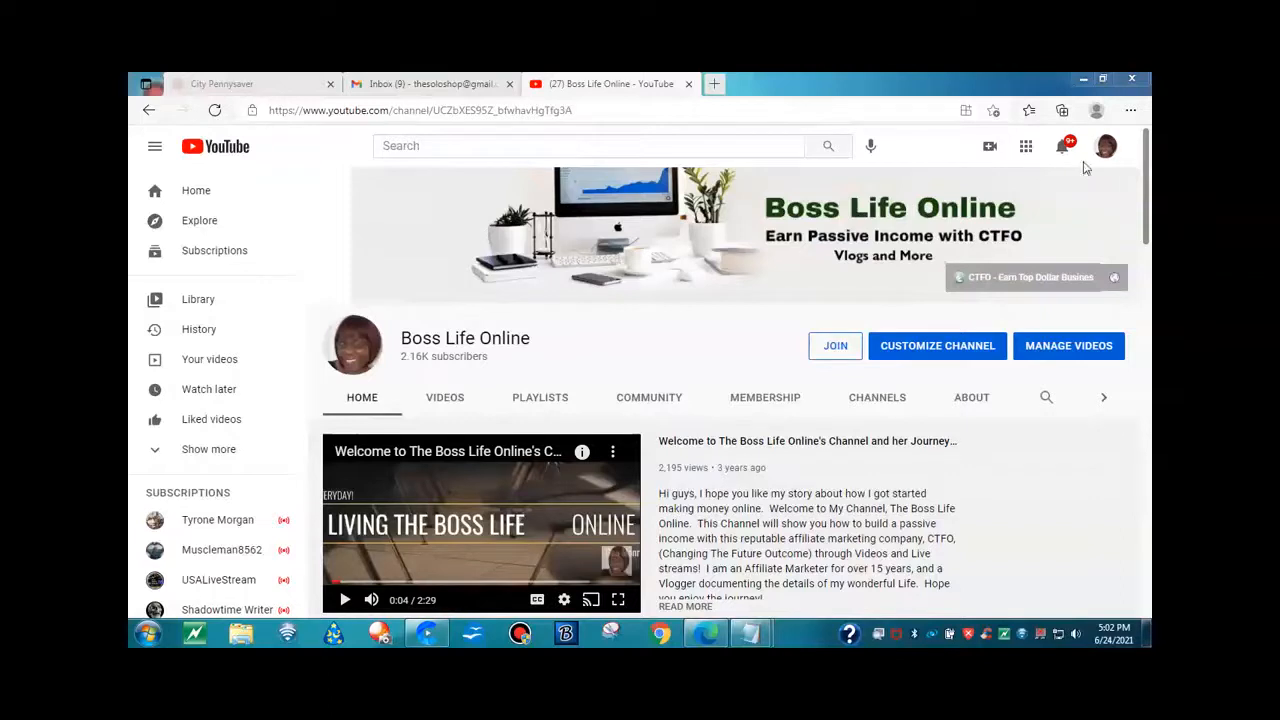
# - Open the channel's playlists in YouTube Studio
pyautogui.click(1106, 150)
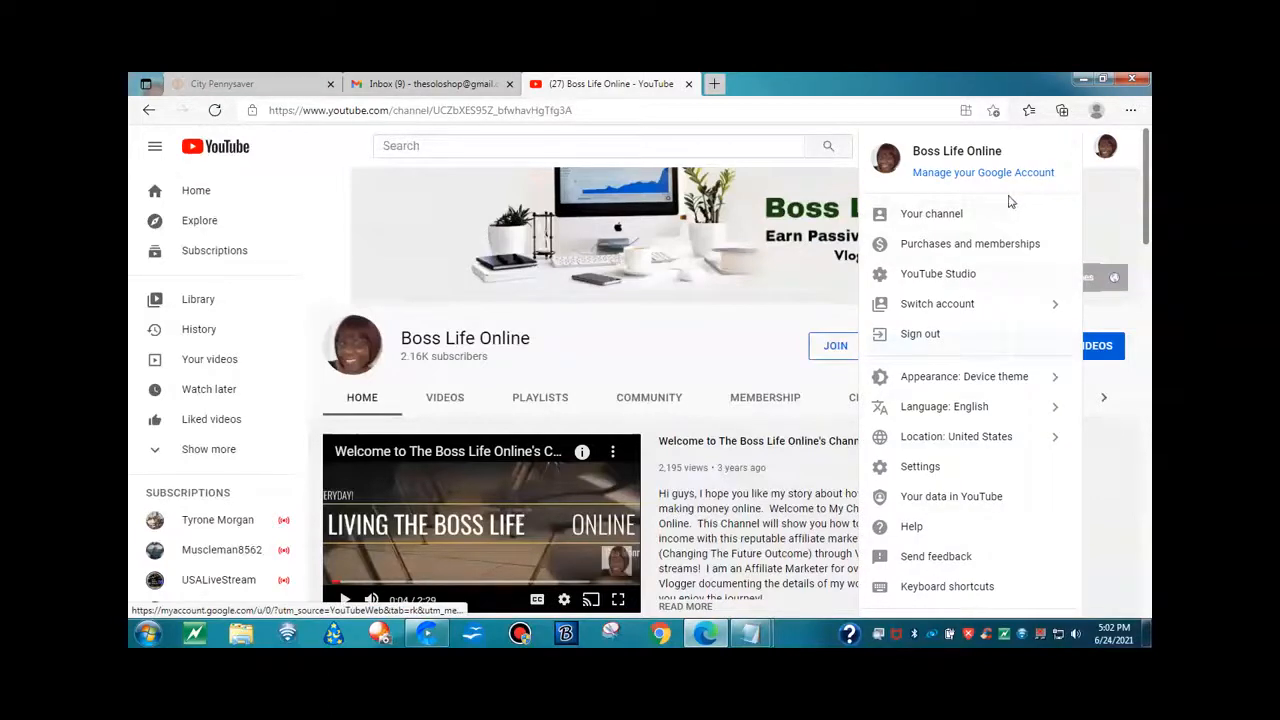
pyautogui.click(955, 278)
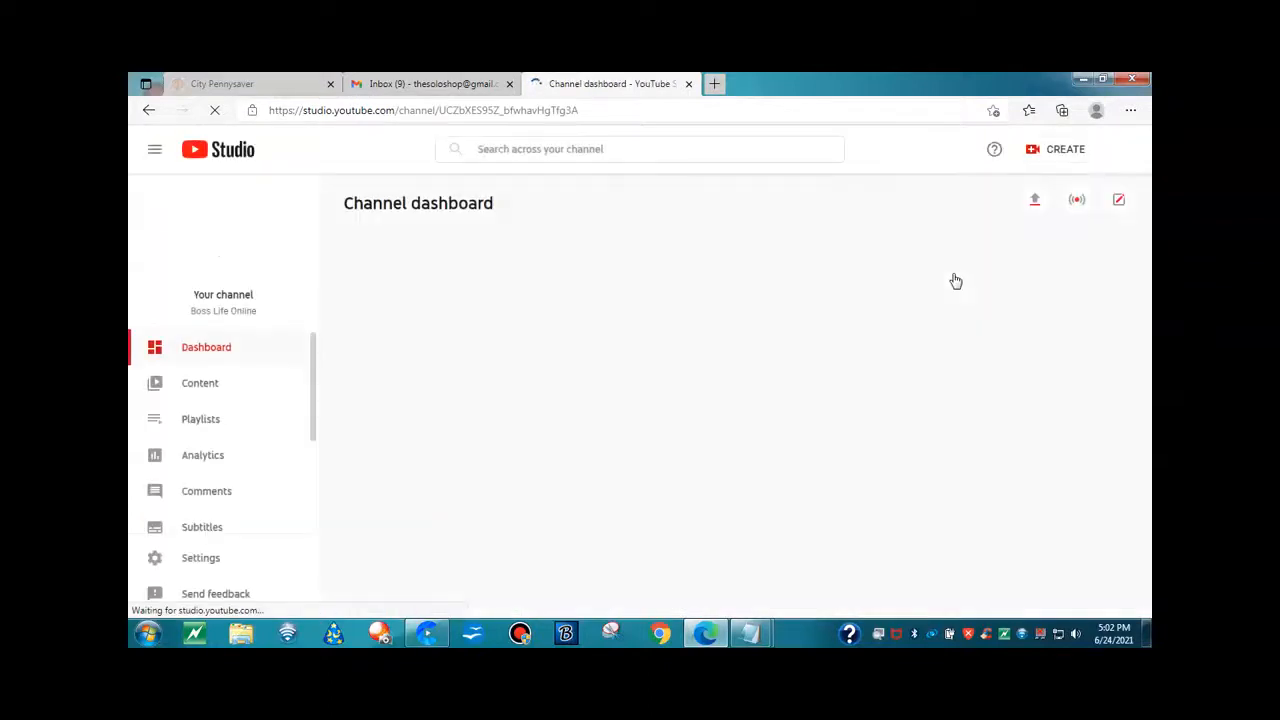
pyautogui.click(197, 420)
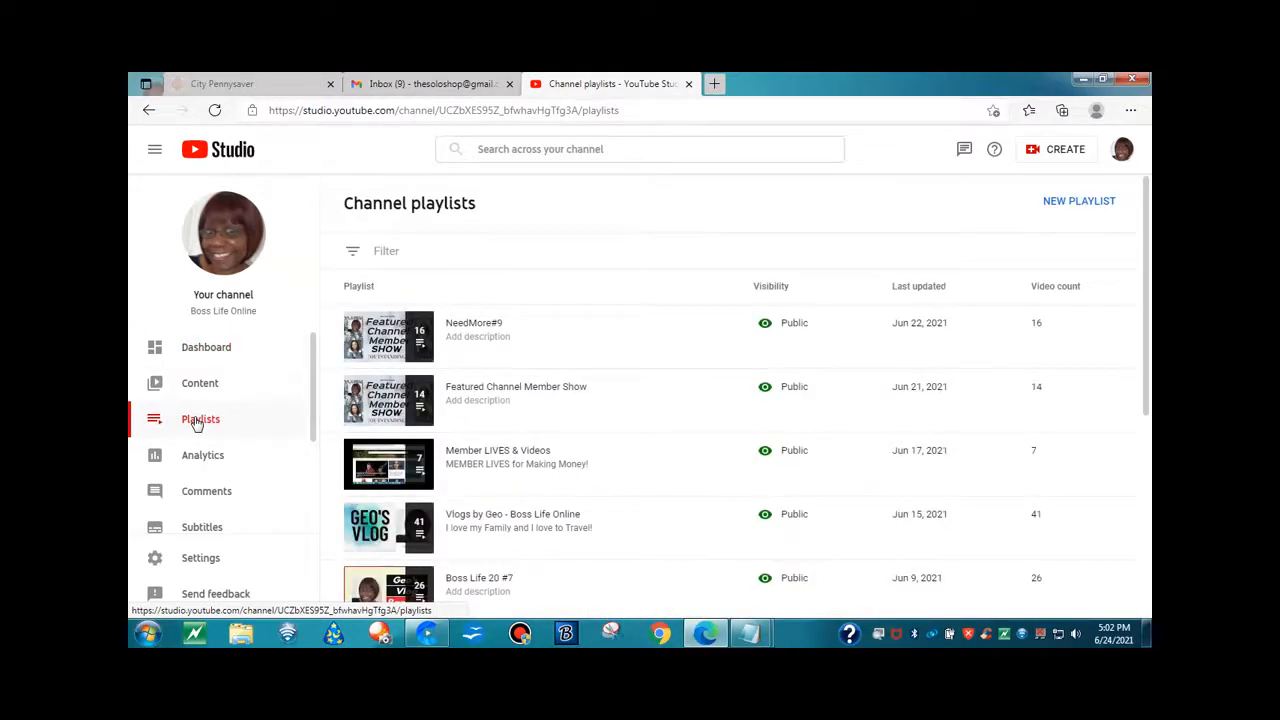
# - Create a new playlist titled ExamplePlaylist with its visibility set to Public
pyautogui.click(1087, 207)
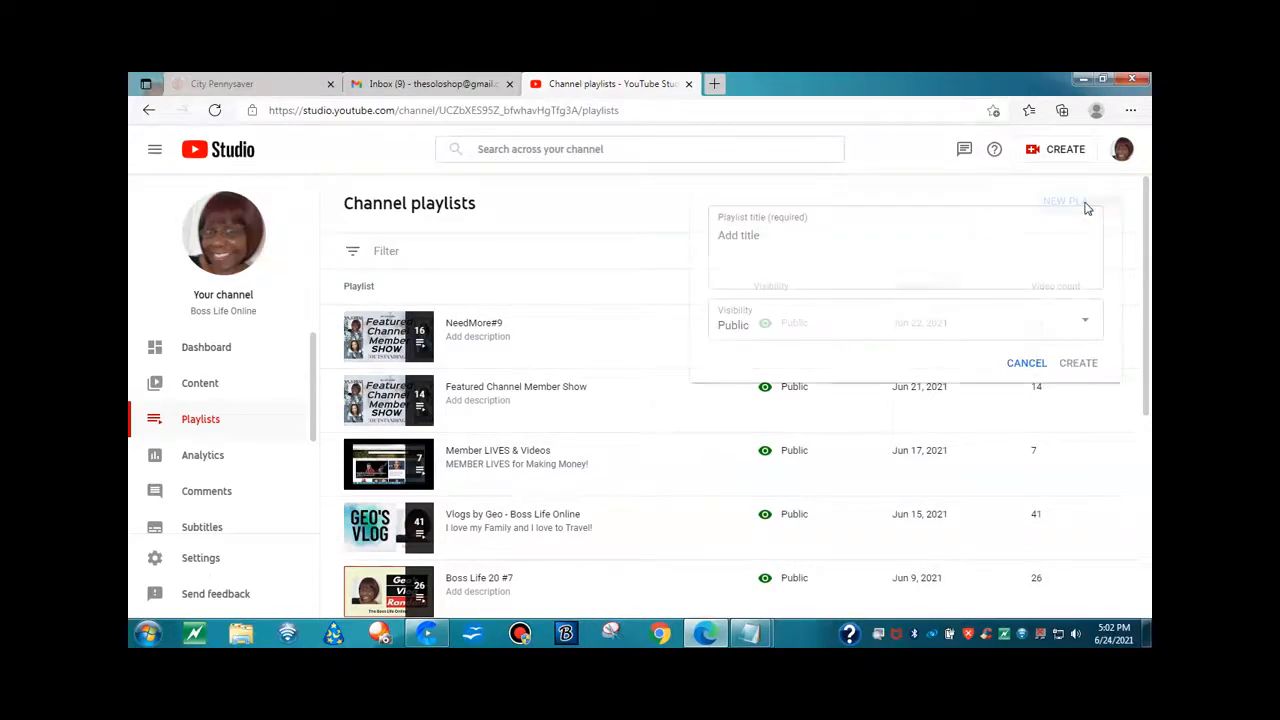
pyautogui.click(834, 235)
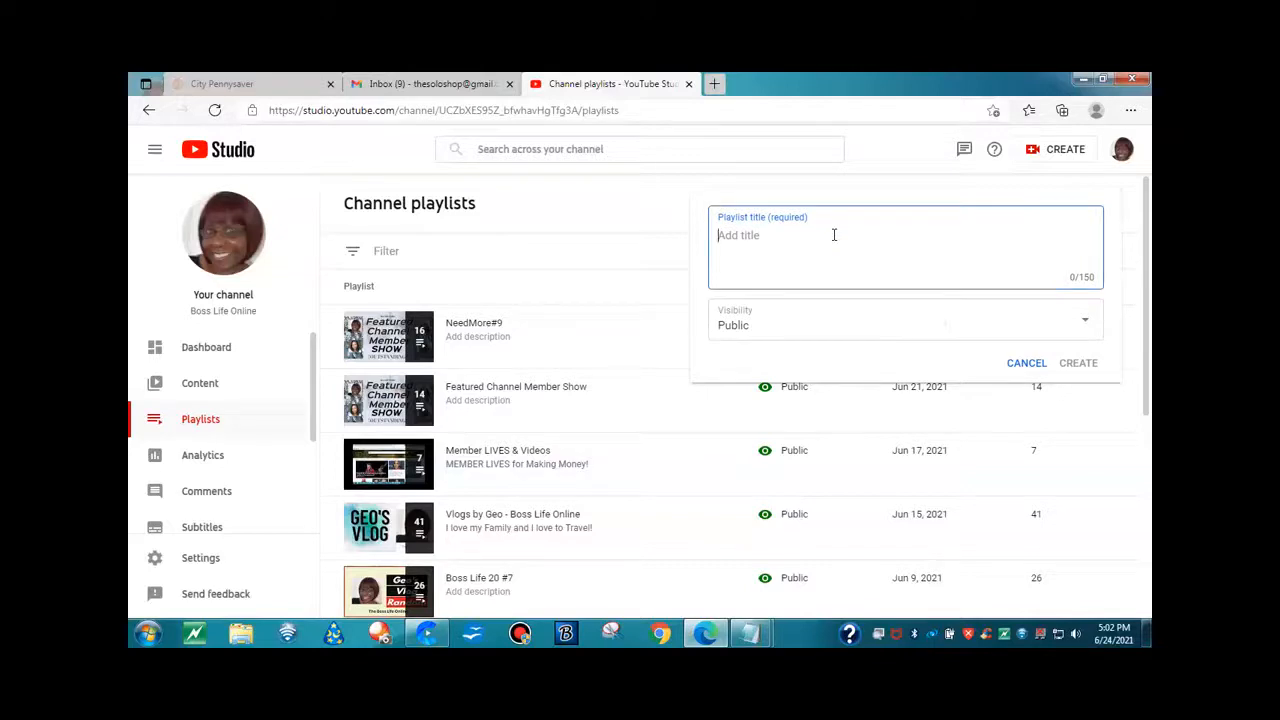
pyautogui.write('Example')
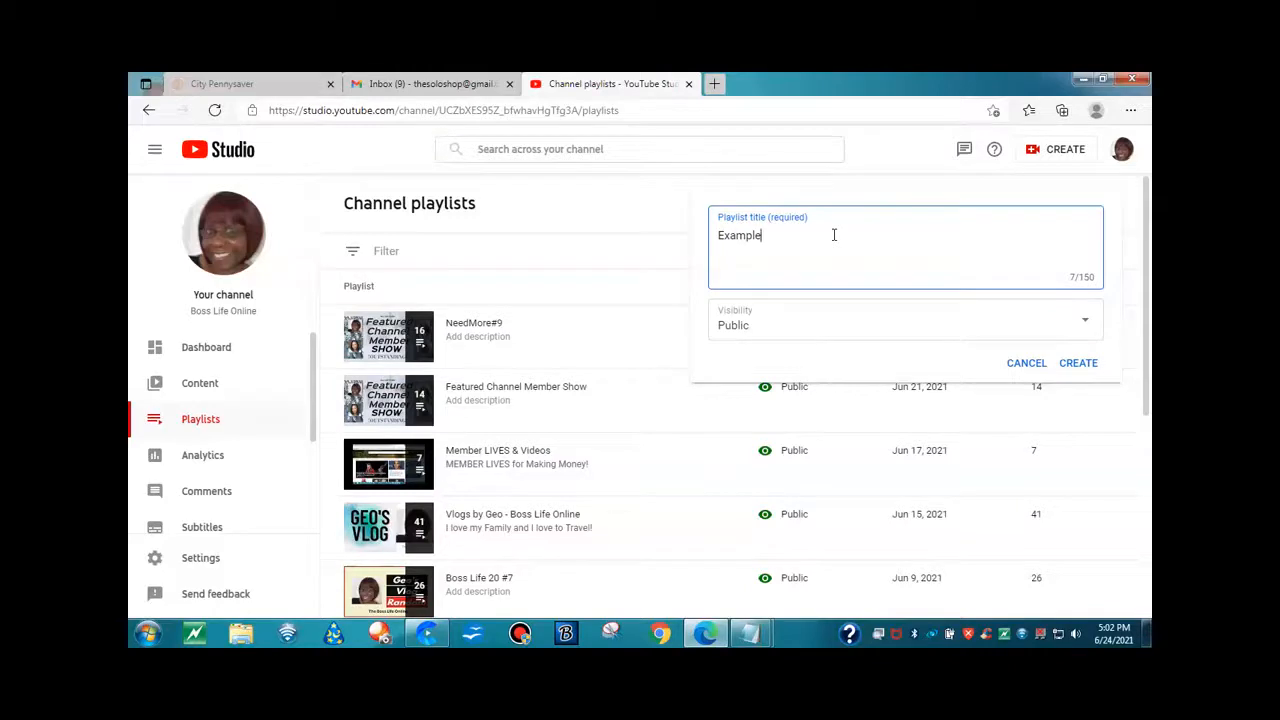
pyautogui.write('Playlist')
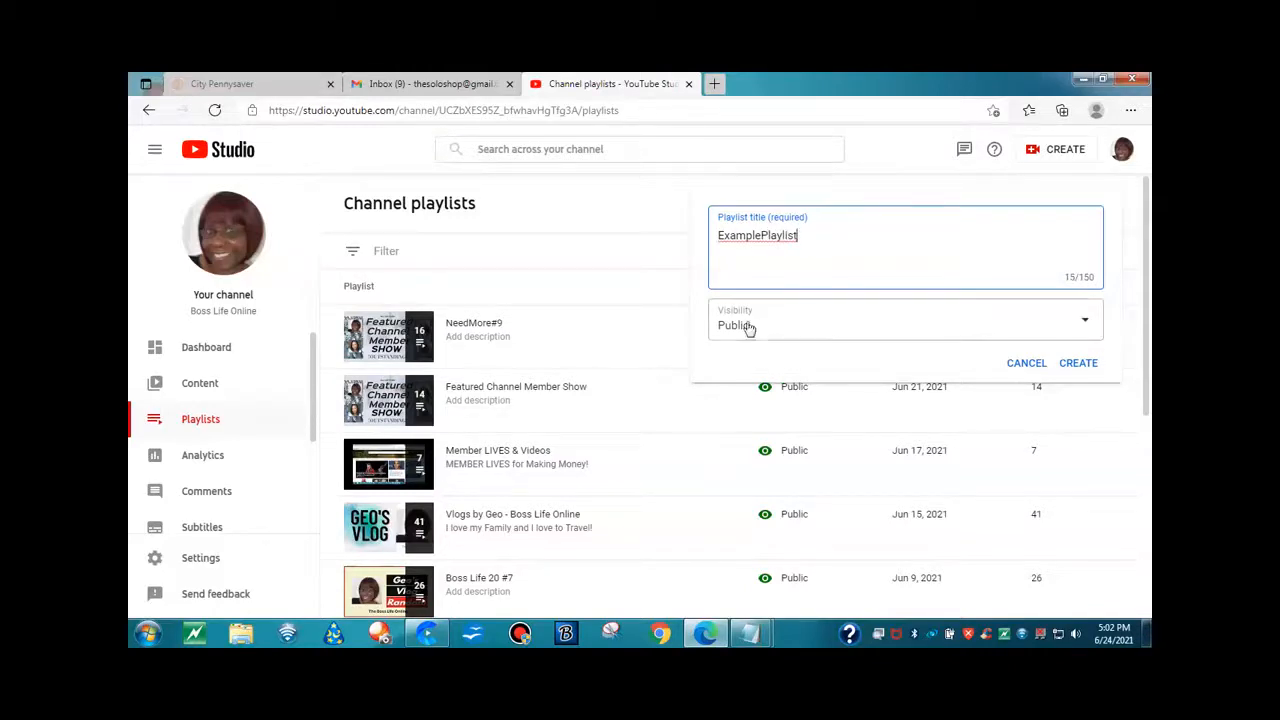
pyautogui.click(1089, 328)
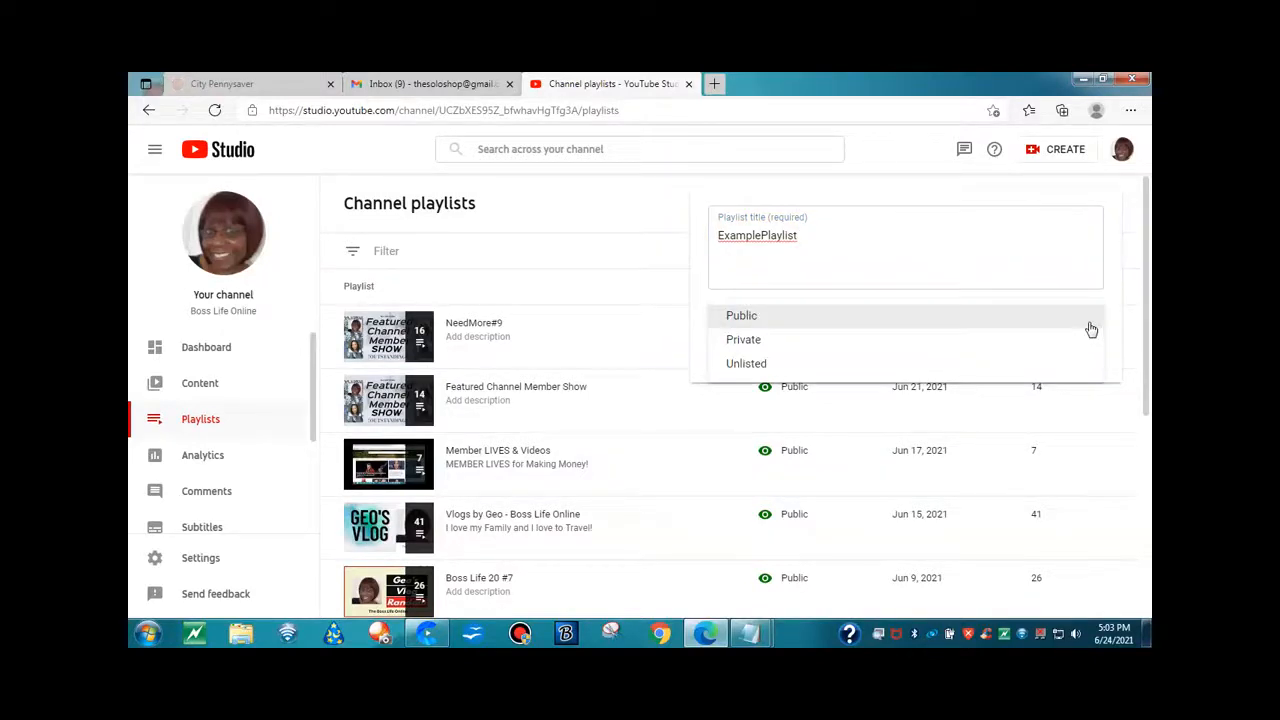
pyautogui.click(741, 316)
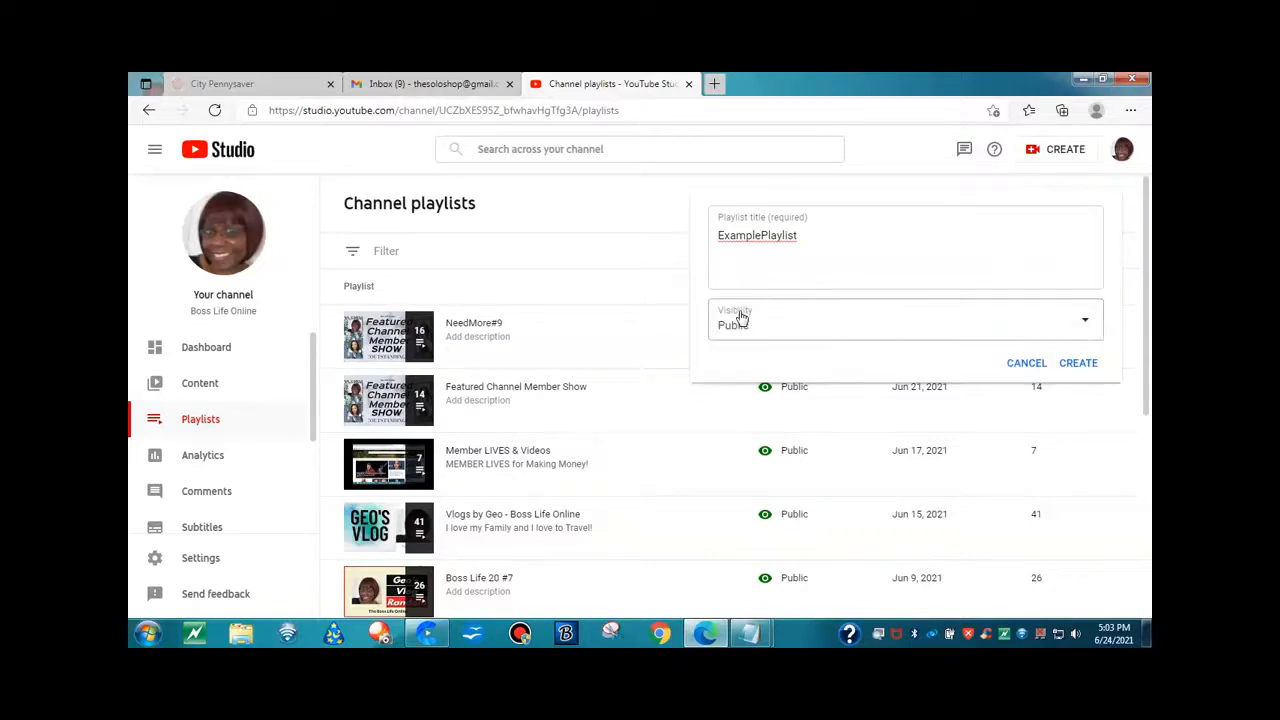
pyautogui.click(1078, 364)
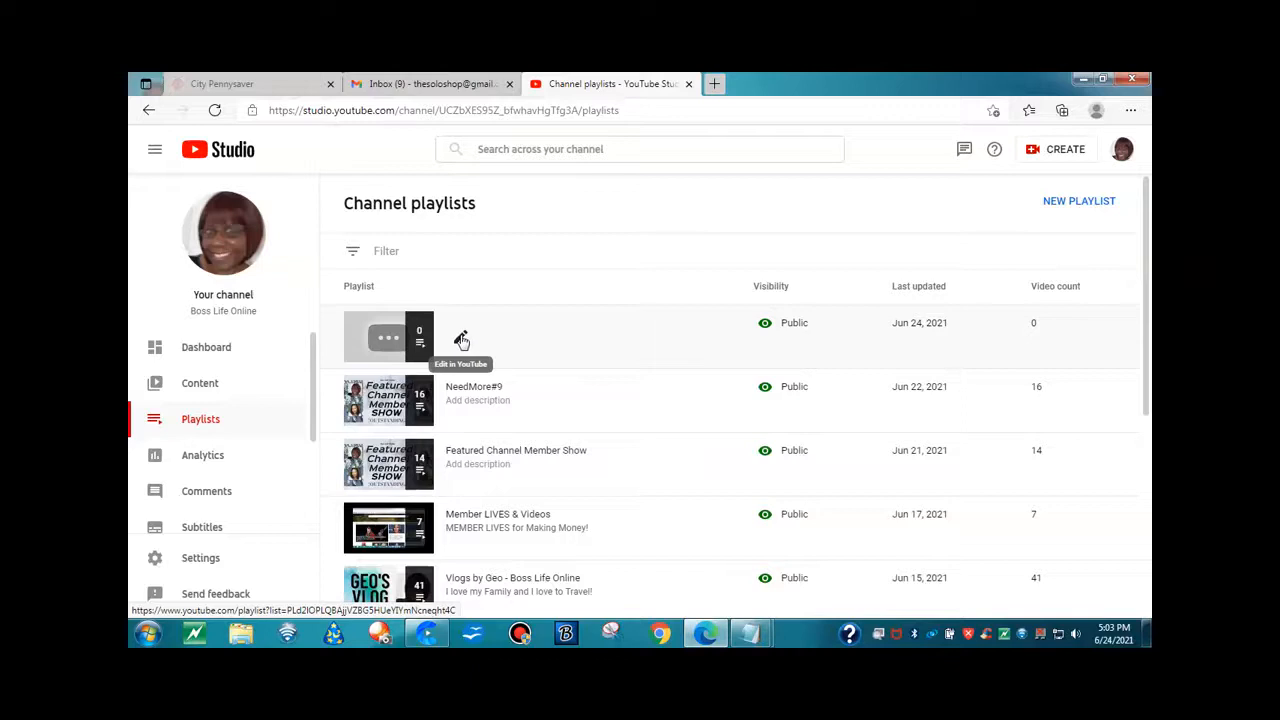
# - Open ExamplePlaylist for editing in YouTube, save the description "Example Playlist", and view its sharing options
pyautogui.click(462, 340)
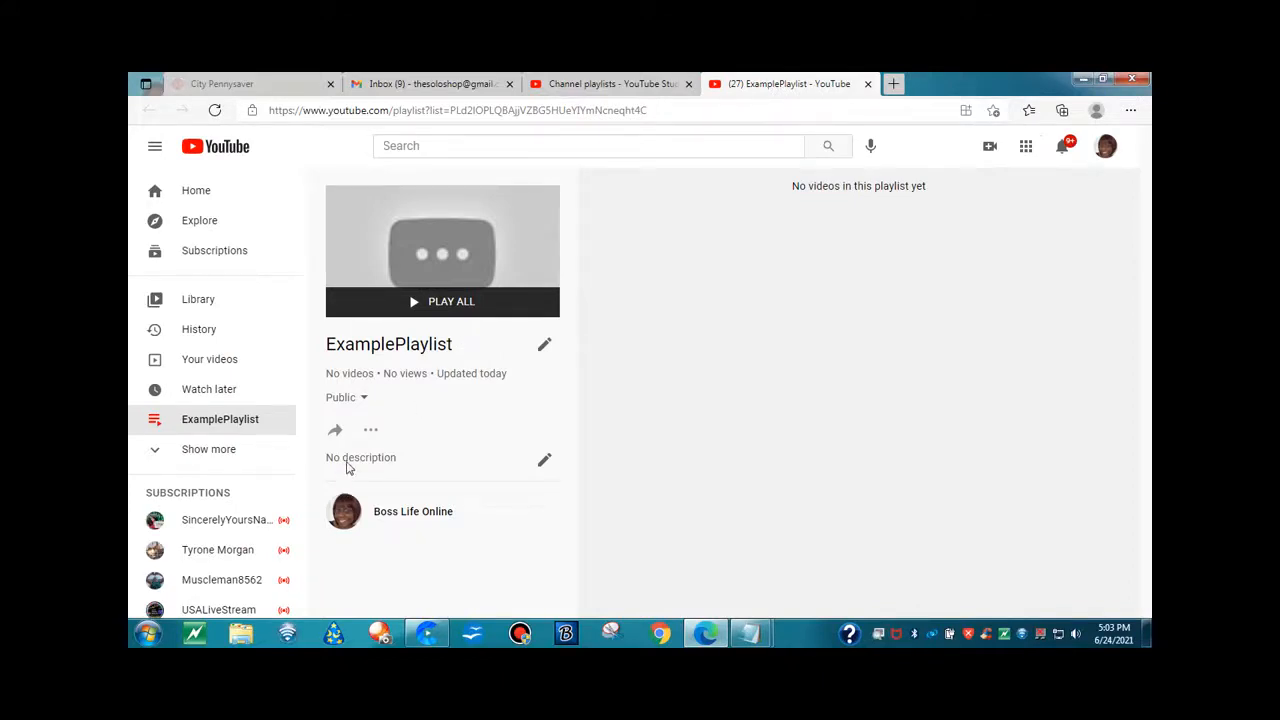
pyautogui.click(544, 459)
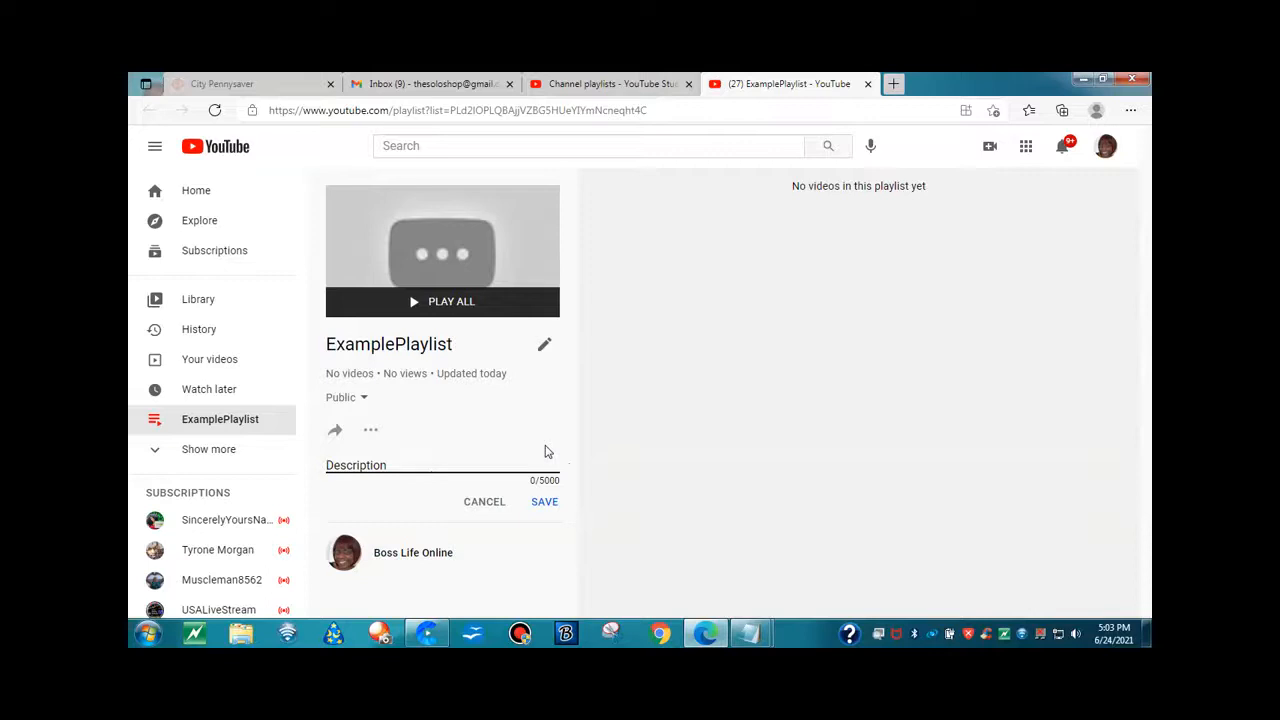
pyautogui.write('Example Playlist')
pyautogui.click(545, 503)
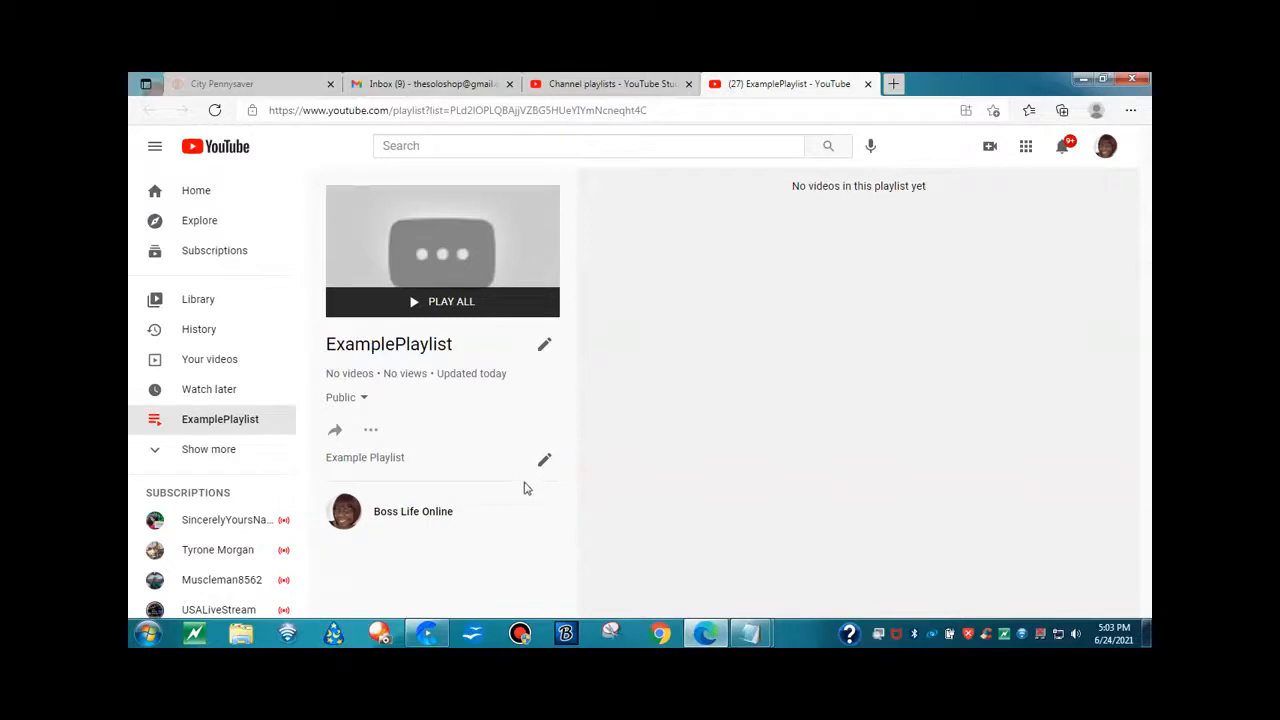
pyautogui.click(335, 434)
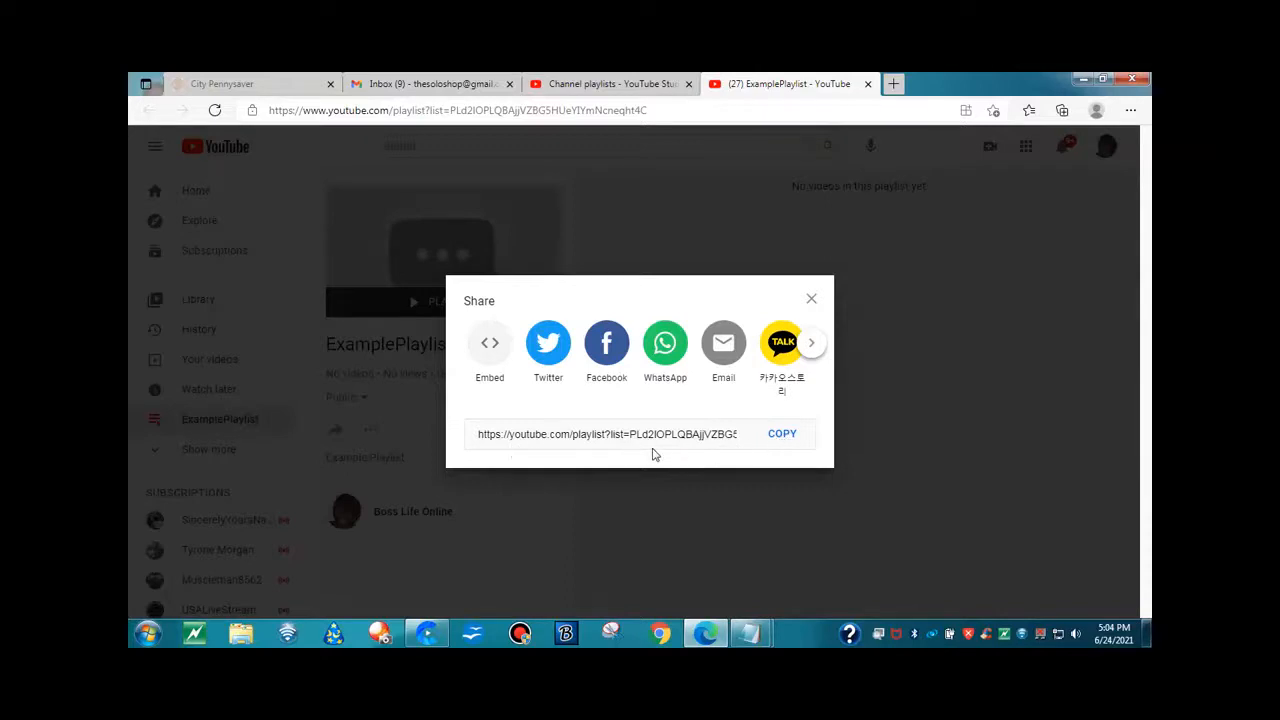
pyautogui.click(811, 298)
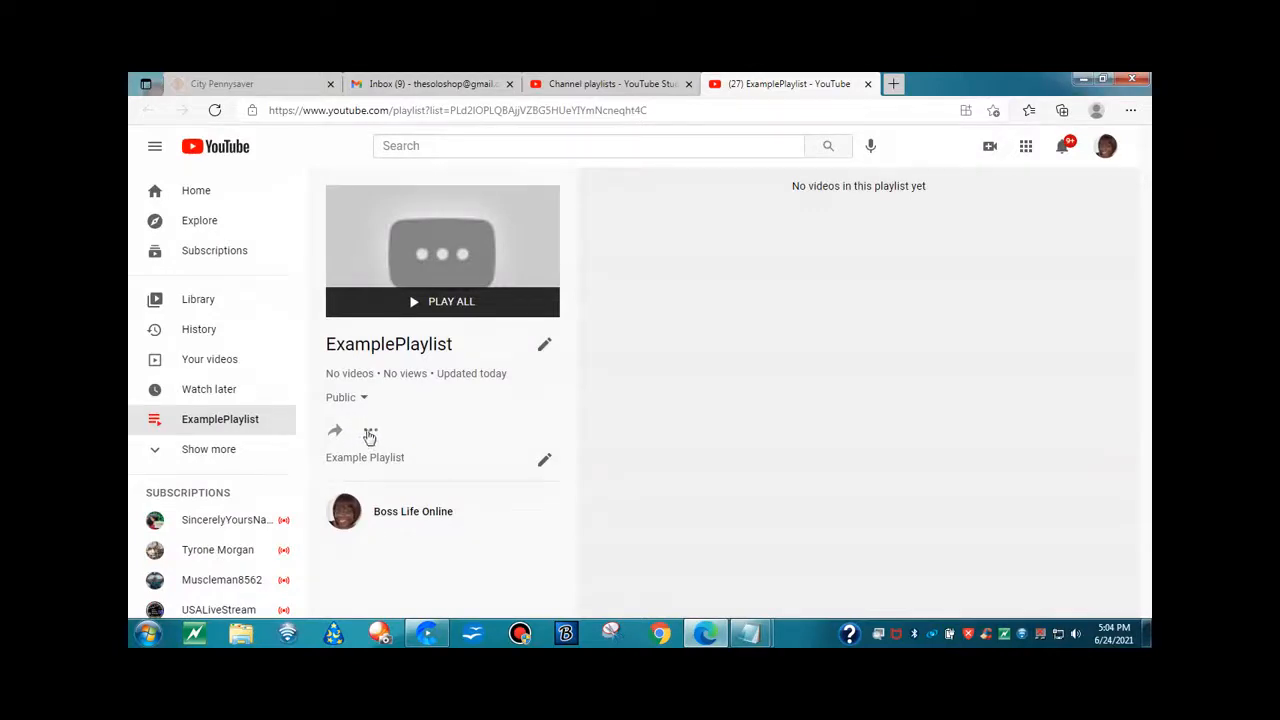
# - Start adding videos to ExamplePlaylist and browse the channel's own uploads as the source
pyautogui.click(370, 434)
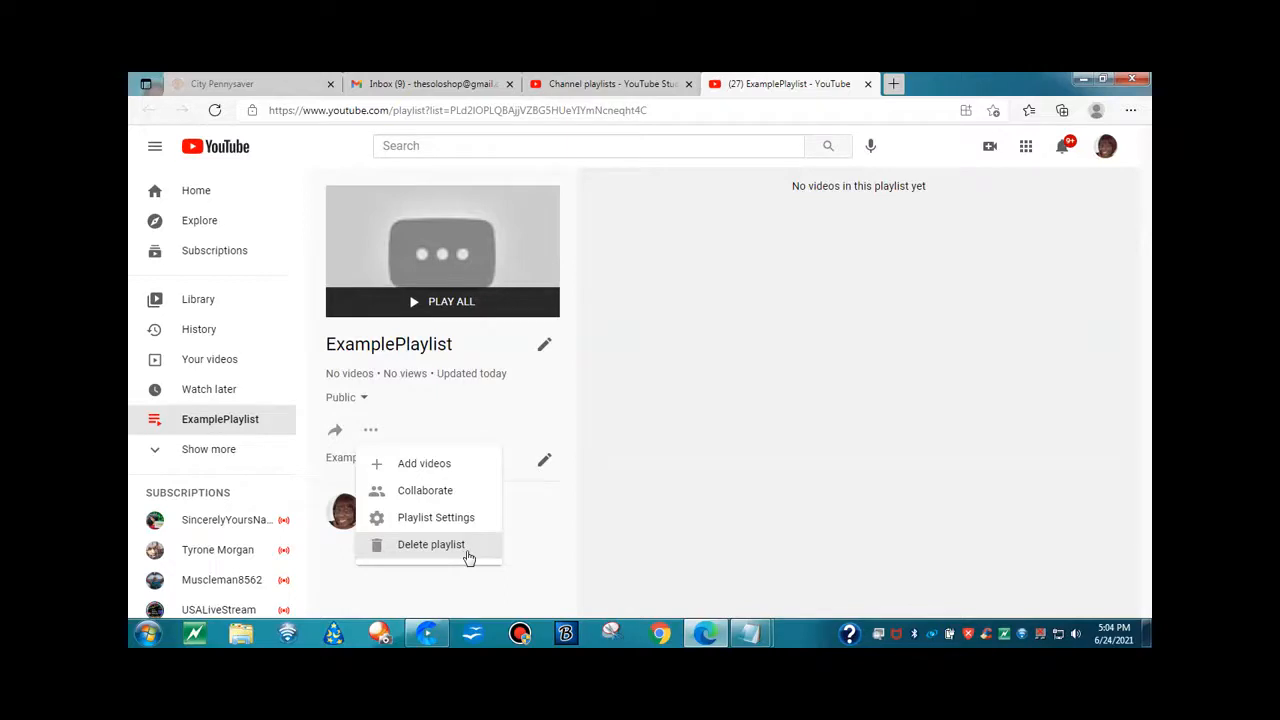
pyautogui.click(438, 468)
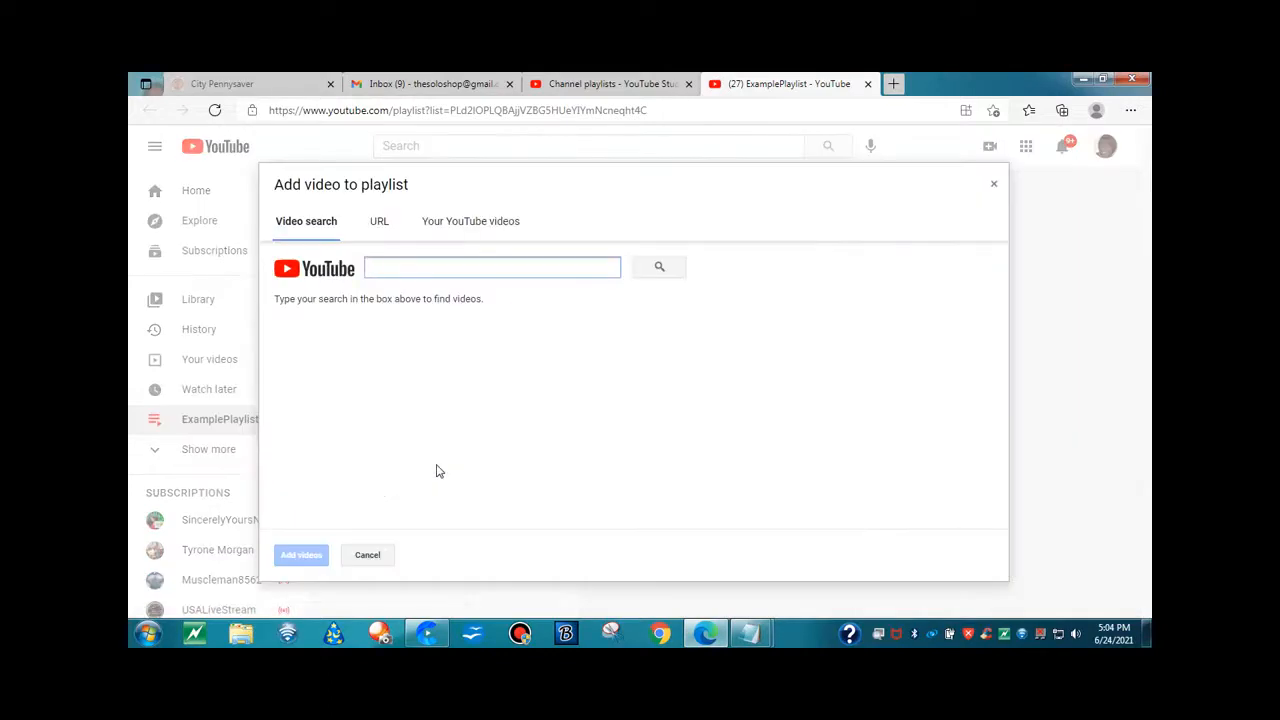
pyautogui.click(438, 236)
pyautogui.click(500, 228)
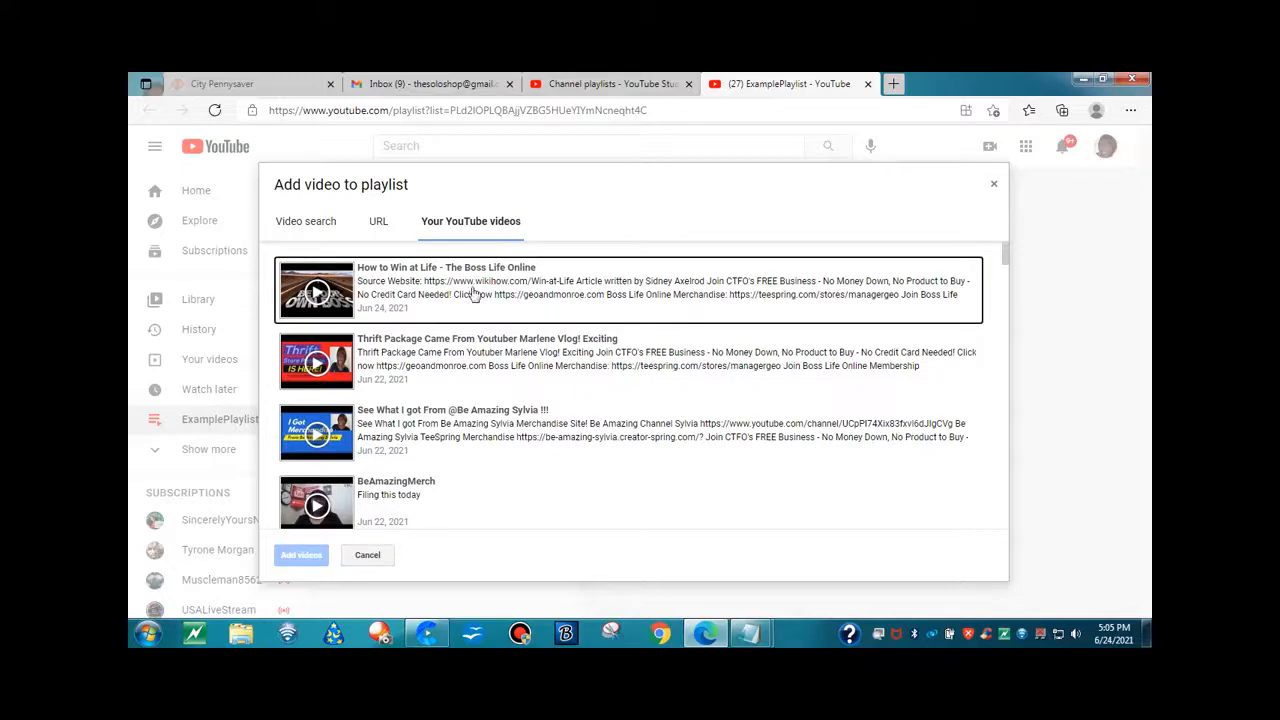
pyautogui.scroll(-3, 463, 350)
pyautogui.scroll(-8, 463, 363)
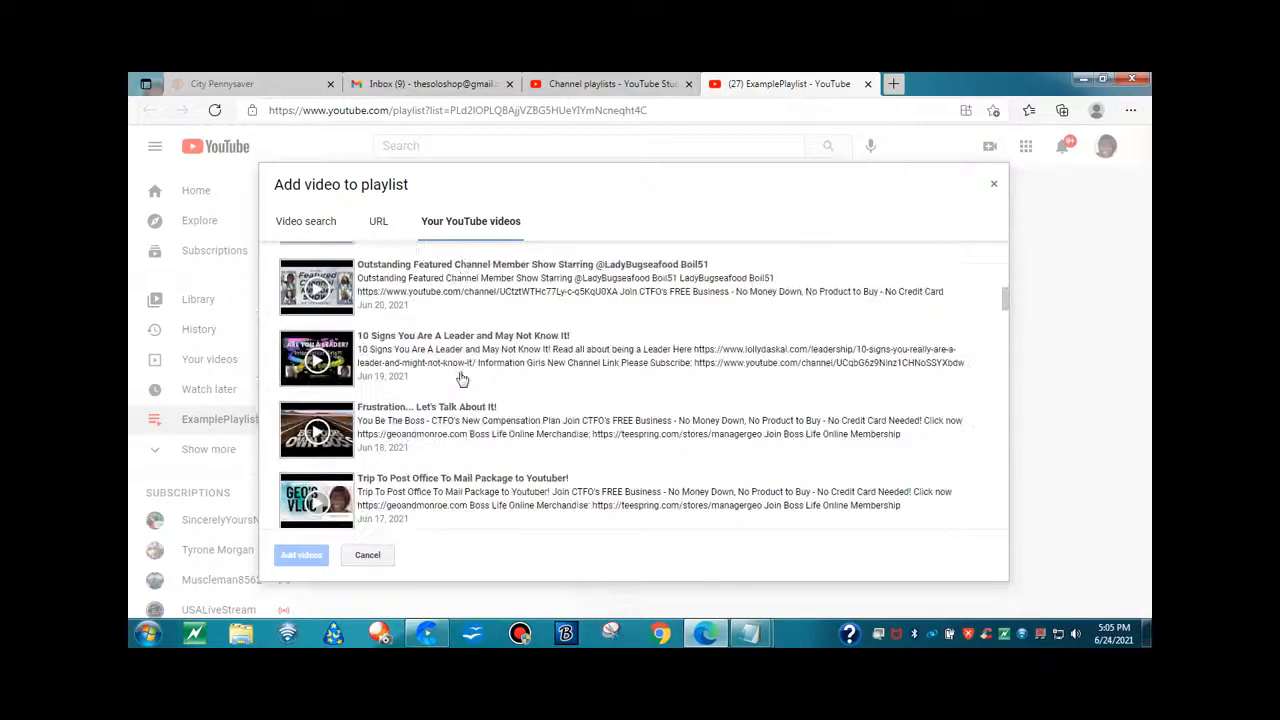
pyautogui.scroll(-5, 467, 412)
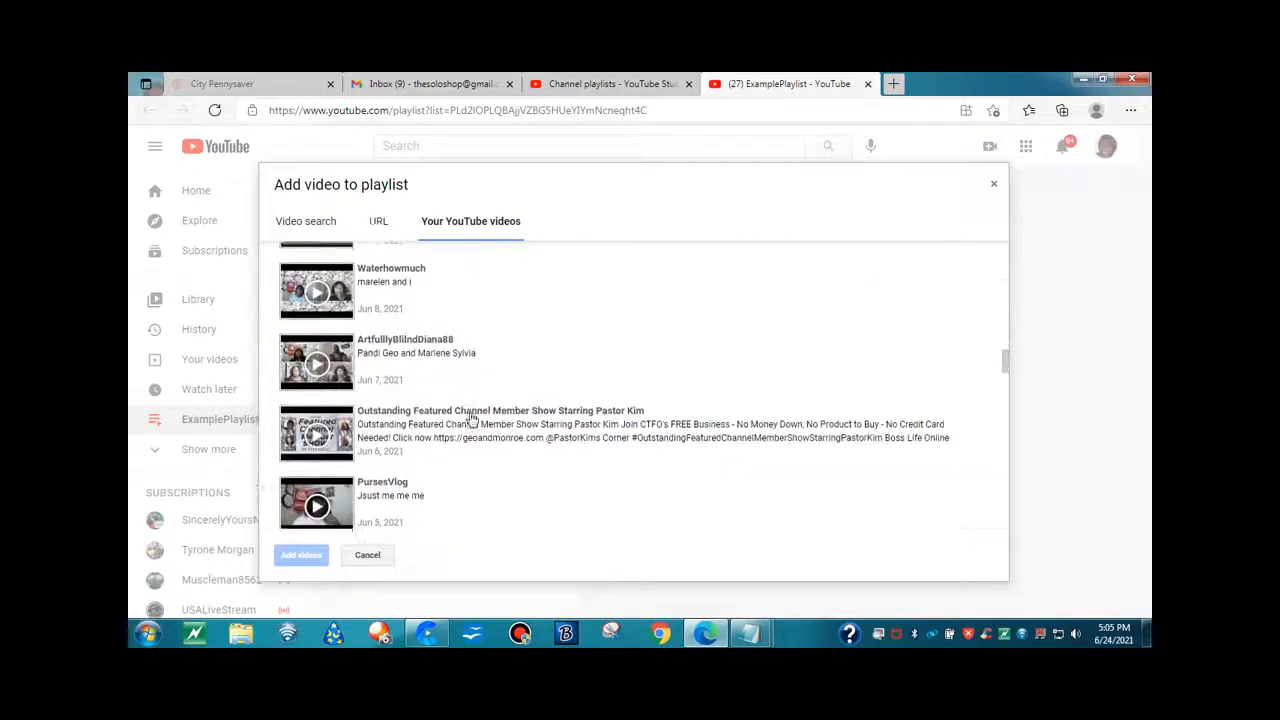
pyautogui.moveTo(1004, 362); pyautogui.dragTo(1005, 258)
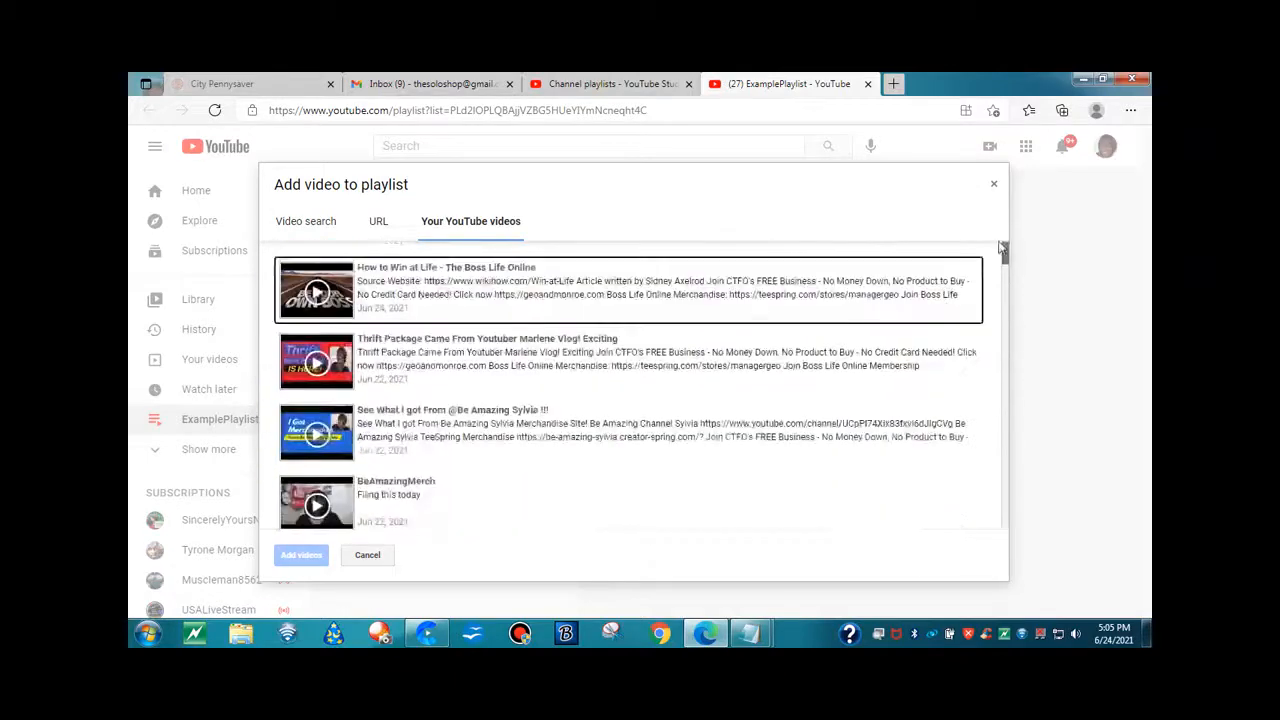
# - Add the five most recent uploads, starting with How to Win at Life, to the playlist
pyautogui.click(325, 290)
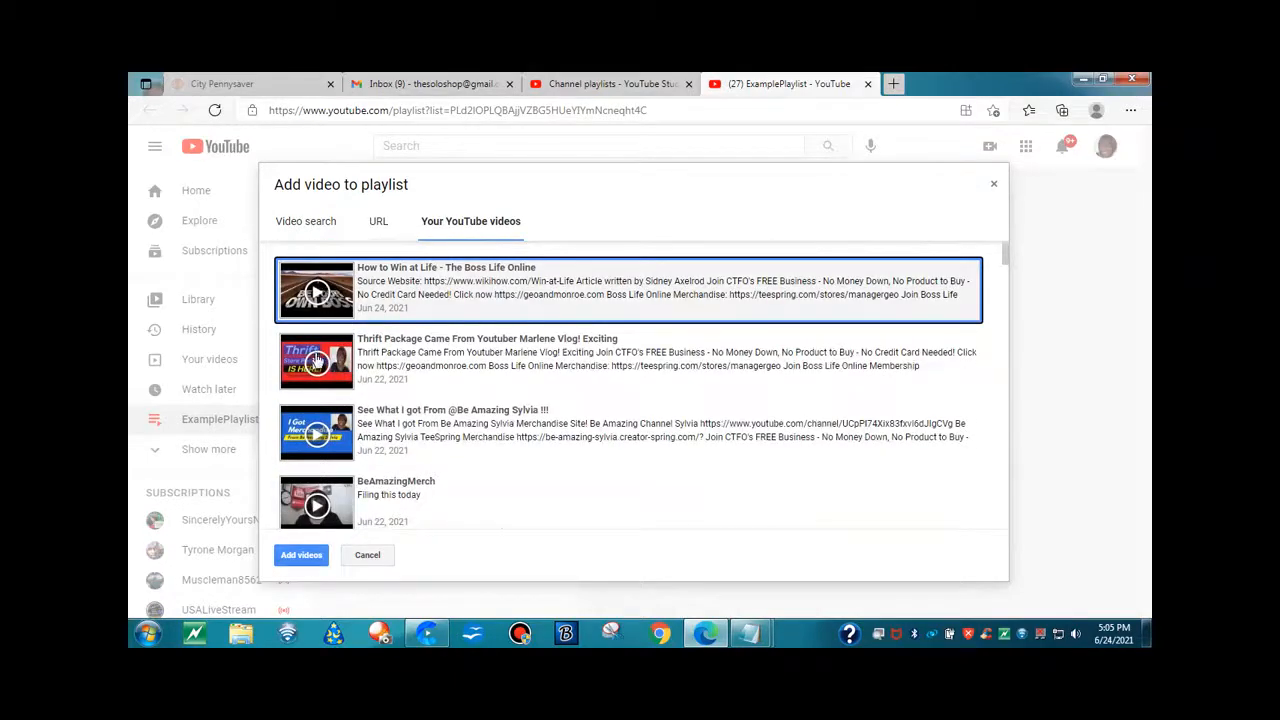
pyautogui.click(319, 360)
pyautogui.click(313, 434)
pyautogui.click(314, 495)
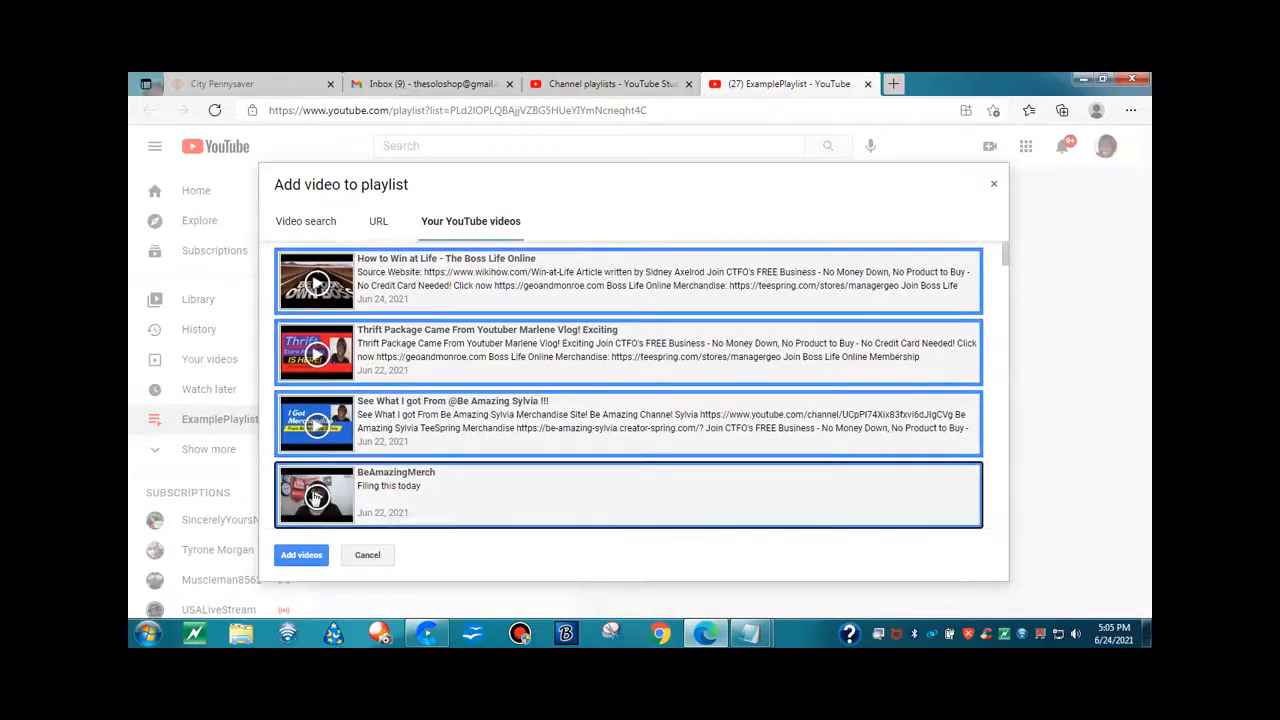
pyautogui.scroll(-1, 314, 500)
pyautogui.click(316, 484)
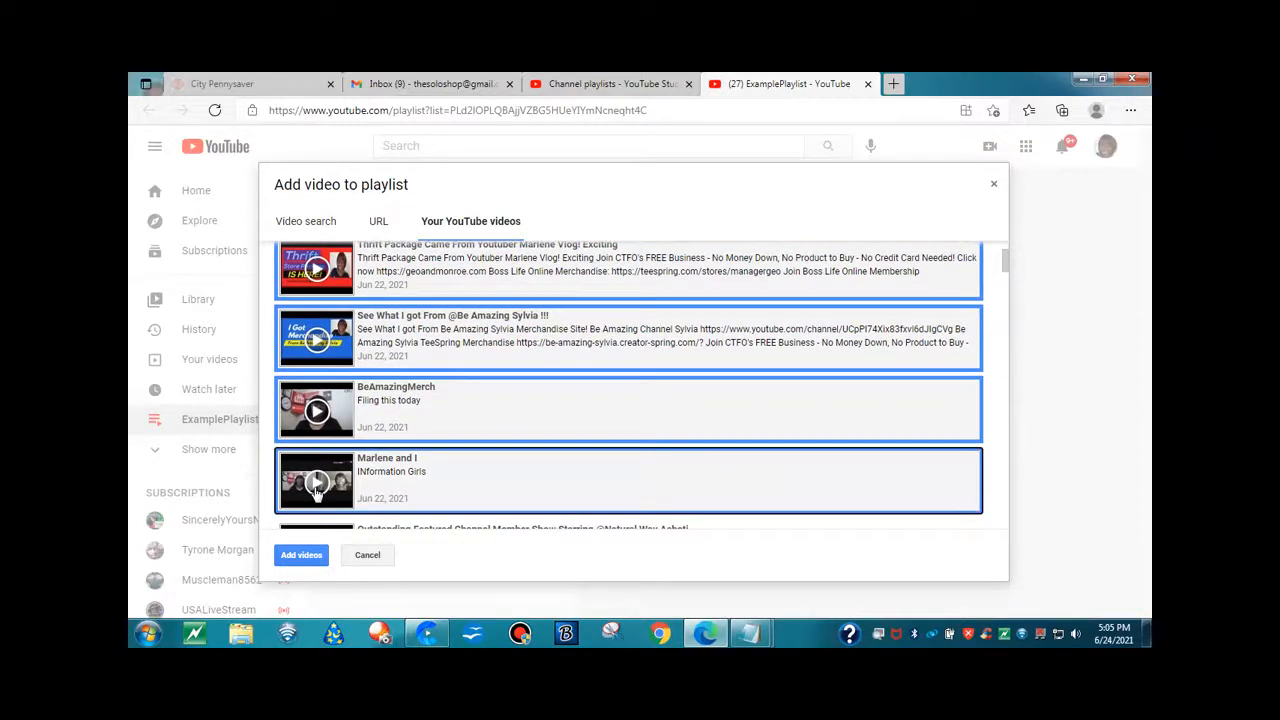
pyautogui.scroll(1, 316, 490)
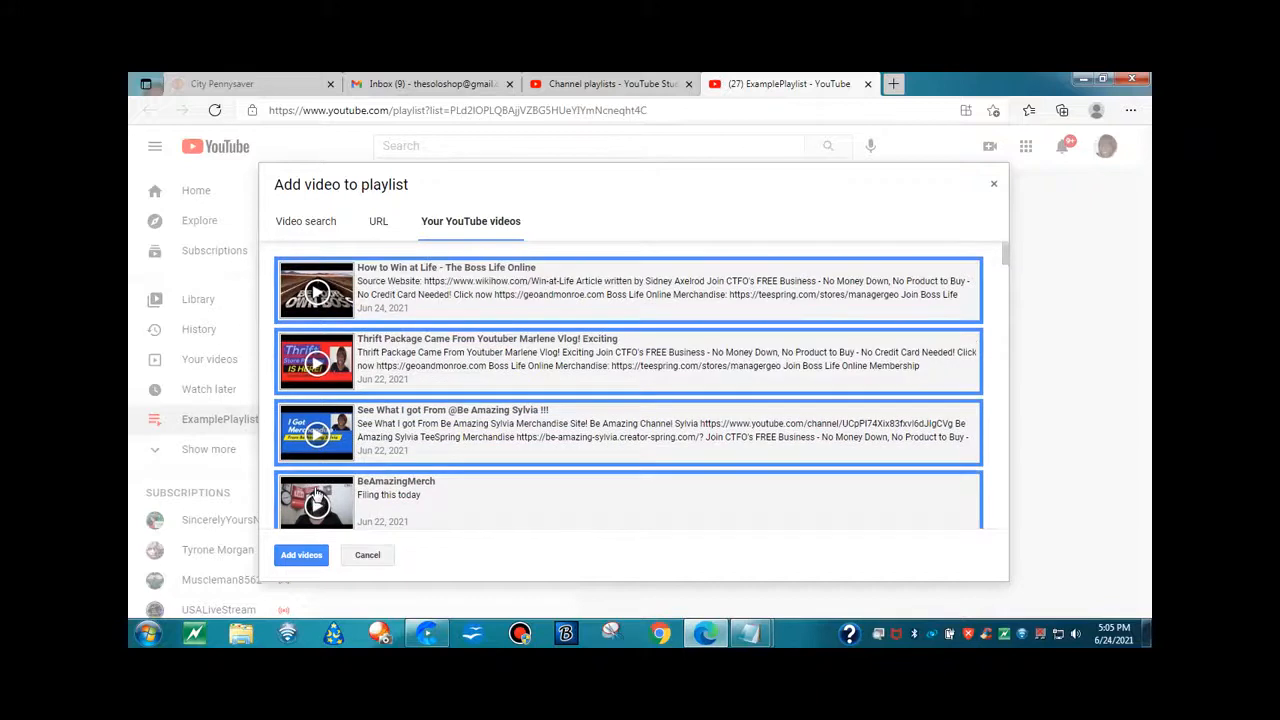
pyautogui.scroll(-1, 316, 490)
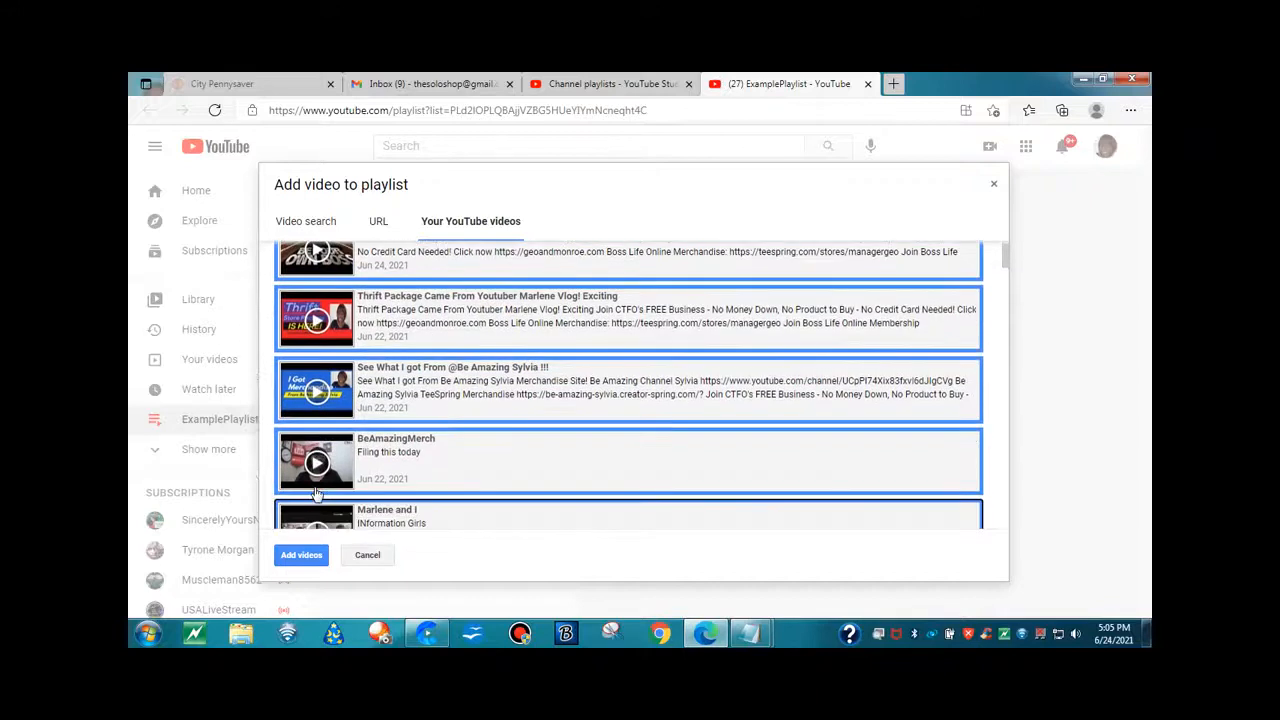
pyautogui.click(303, 555)
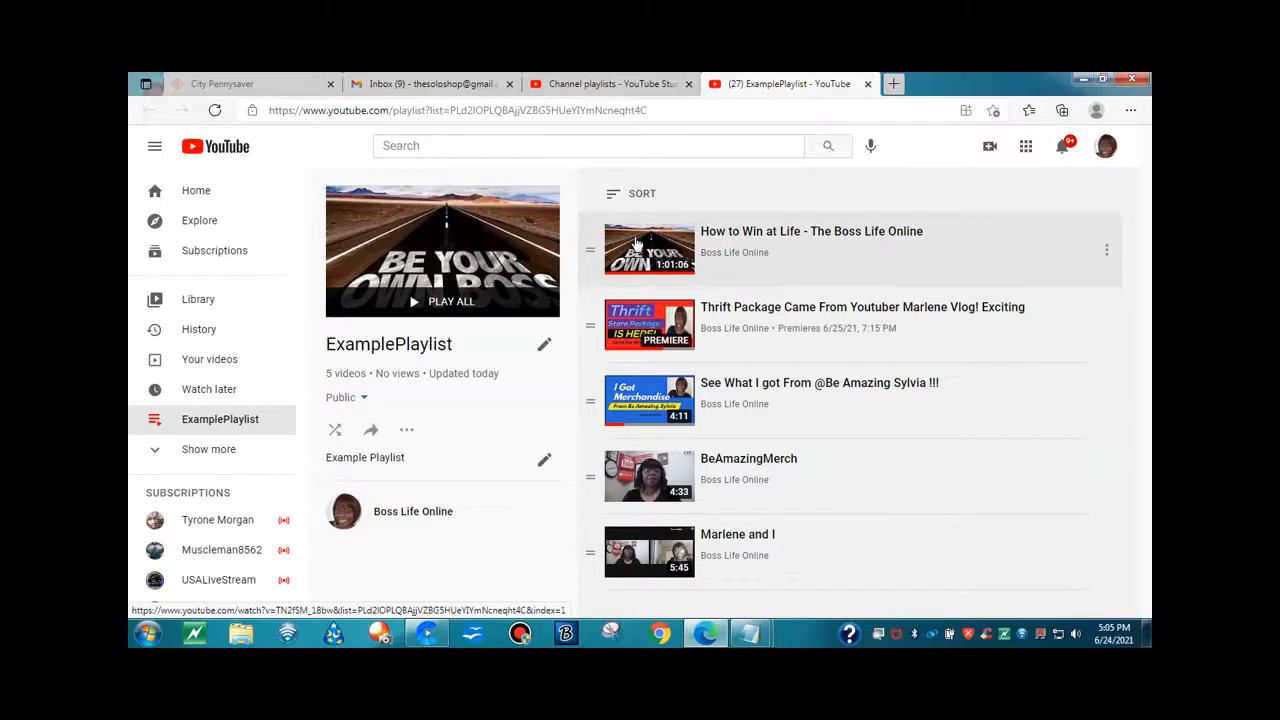
# - Move the playlist's last video to the top and enable adding new videos to the top of the playlist
pyautogui.click(1107, 556)
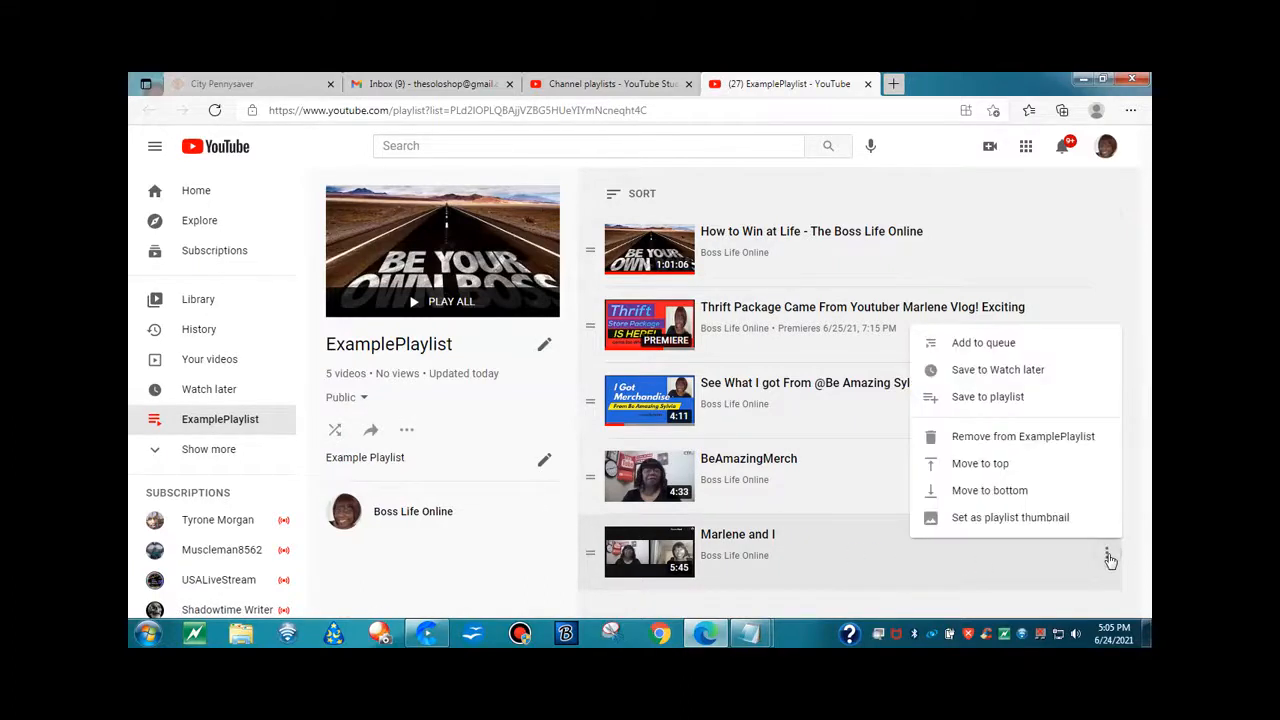
pyautogui.click(1000, 467)
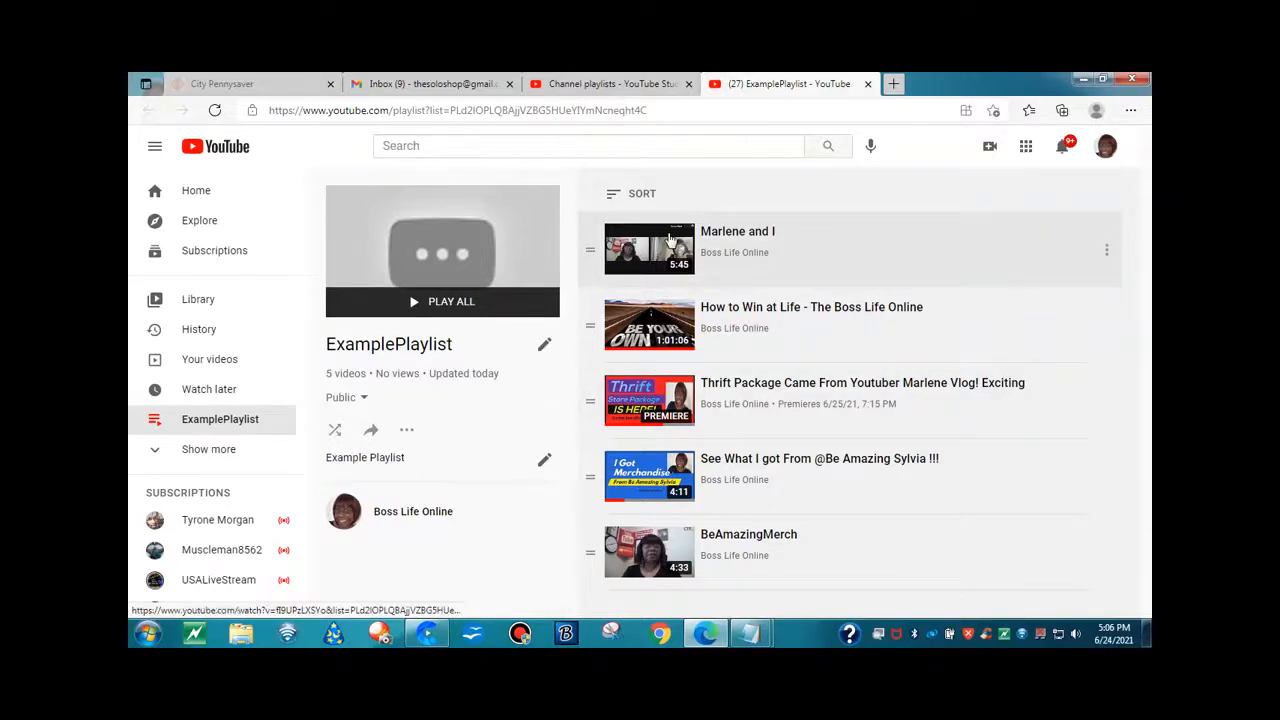
pyautogui.click(407, 430)
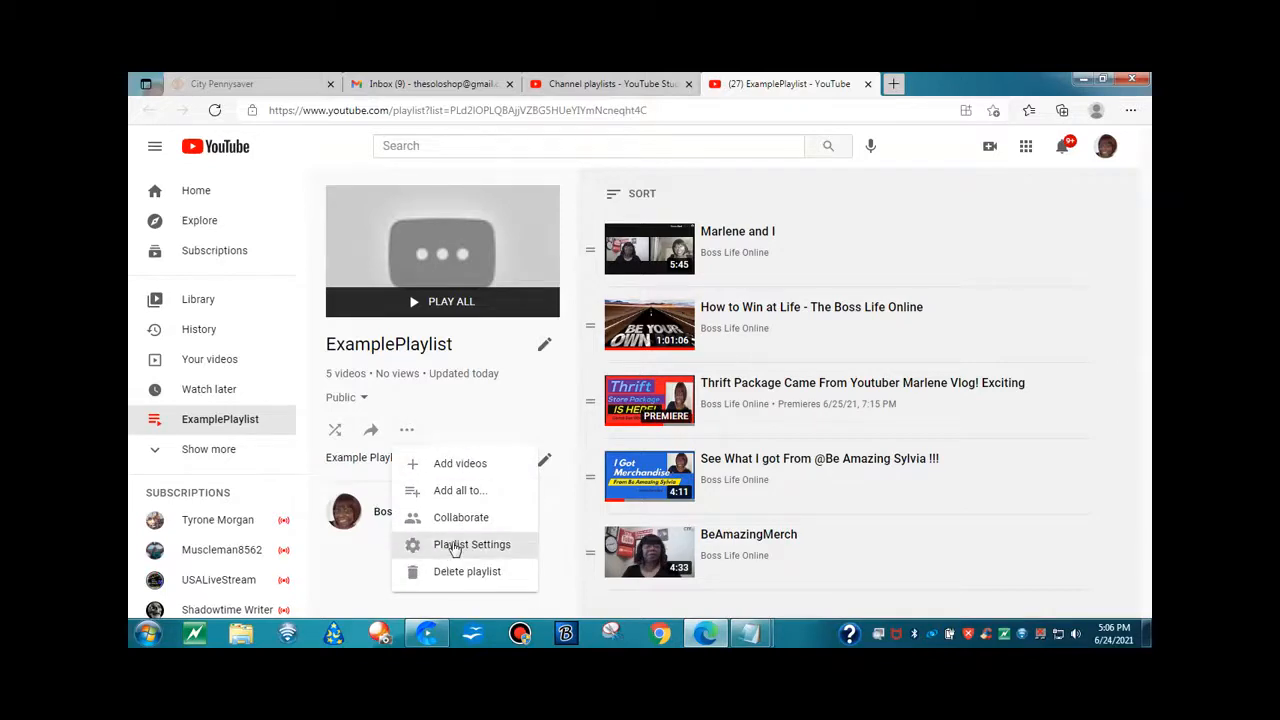
pyautogui.click(455, 546)
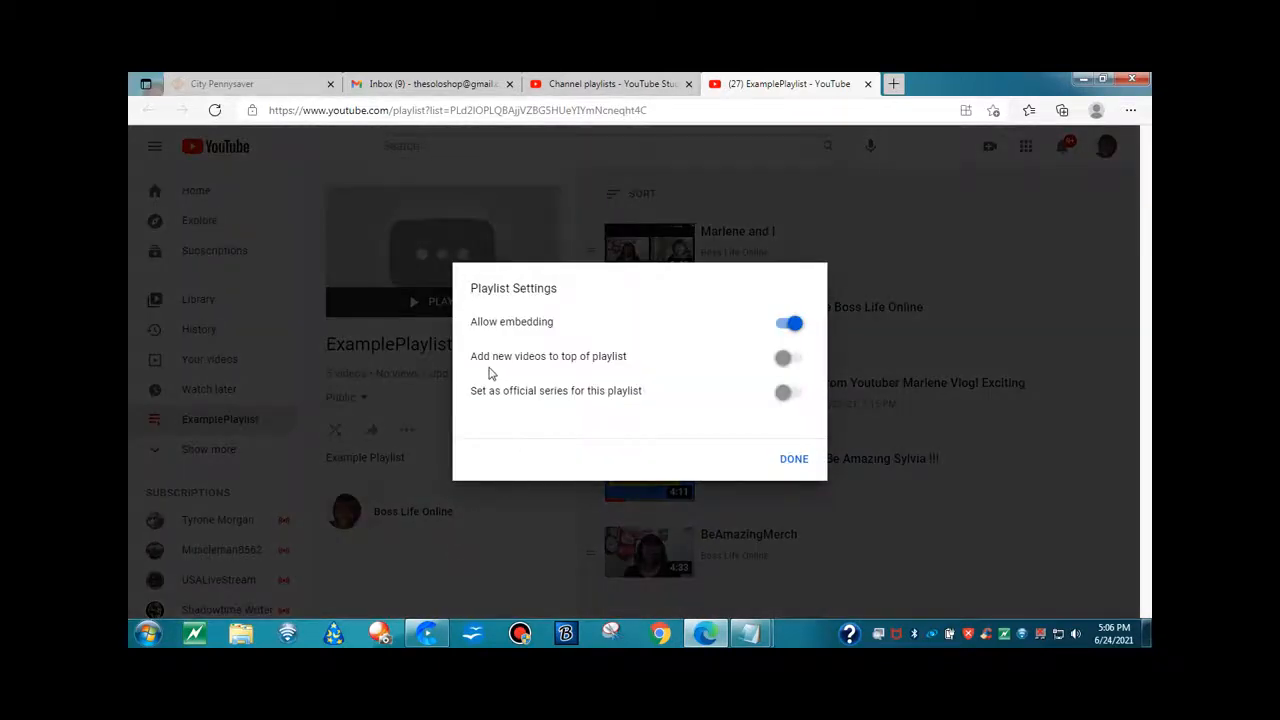
pyautogui.click(784, 359)
pyautogui.click(793, 460)
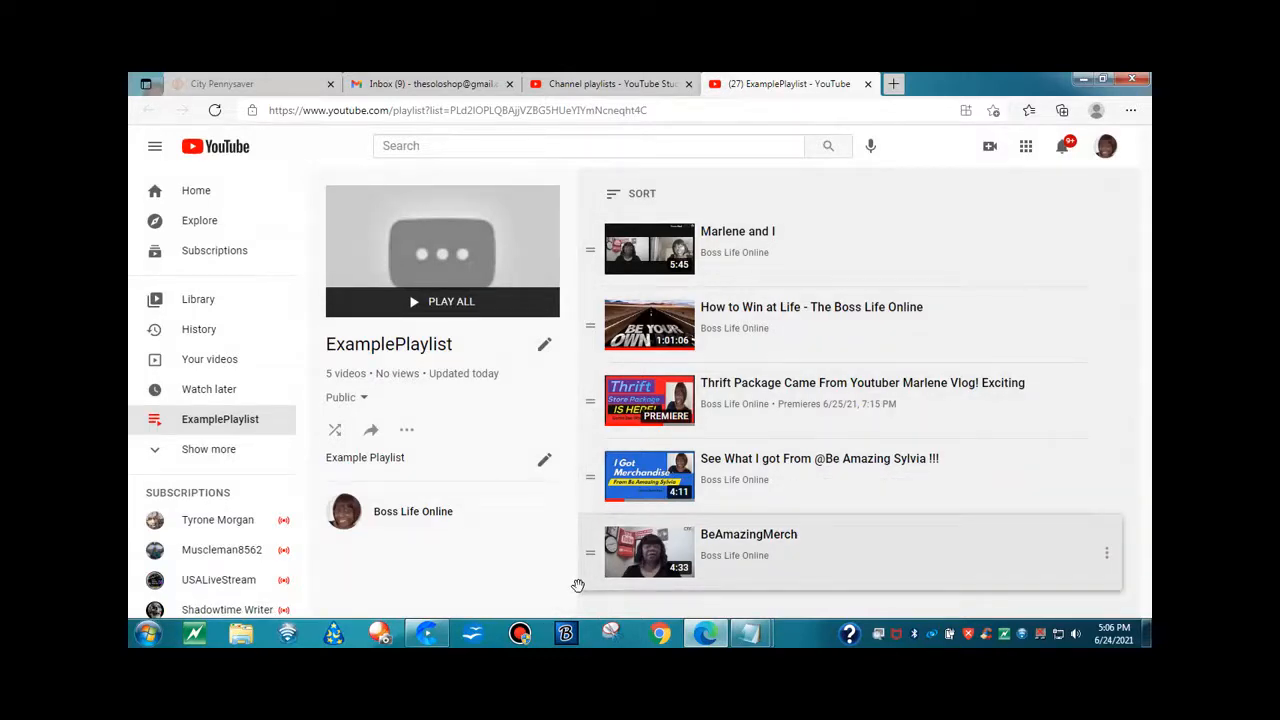
# - Save Learn How Much Water To Drink! The Information Girls from the Boss Life Online channel's videos to ExamplePlaylist
pyautogui.click(403, 516)
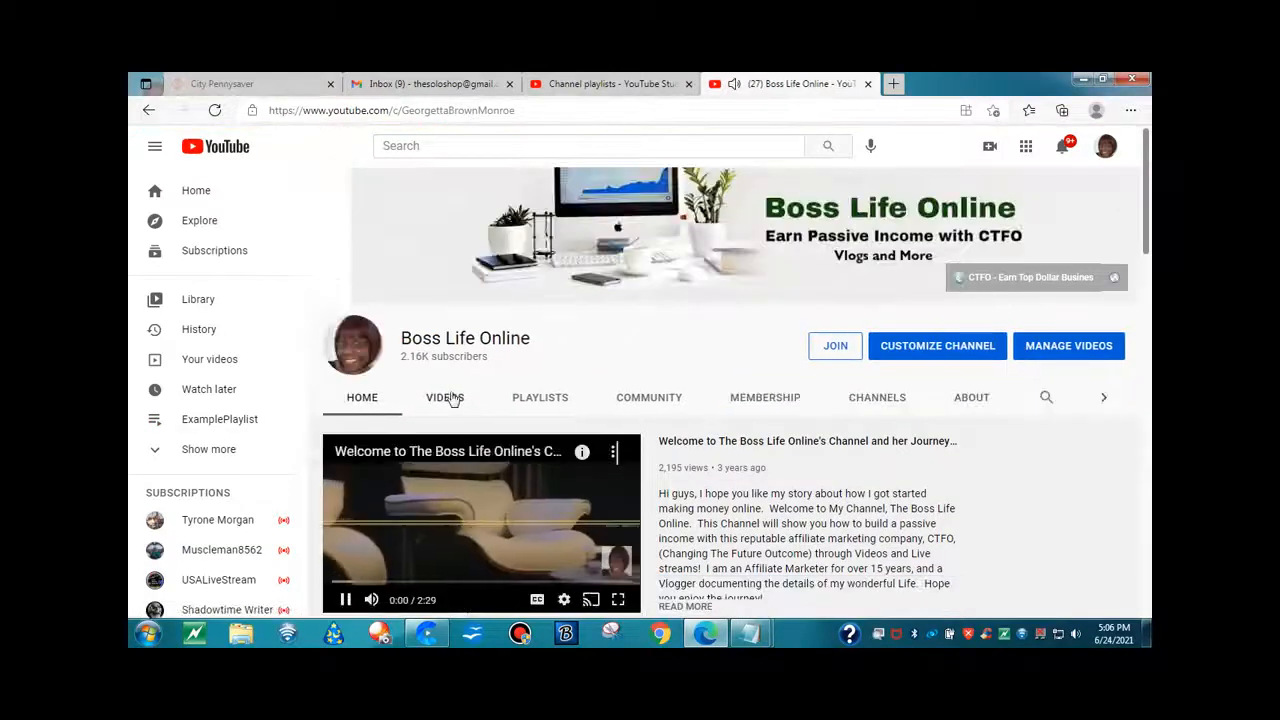
pyautogui.click(449, 398)
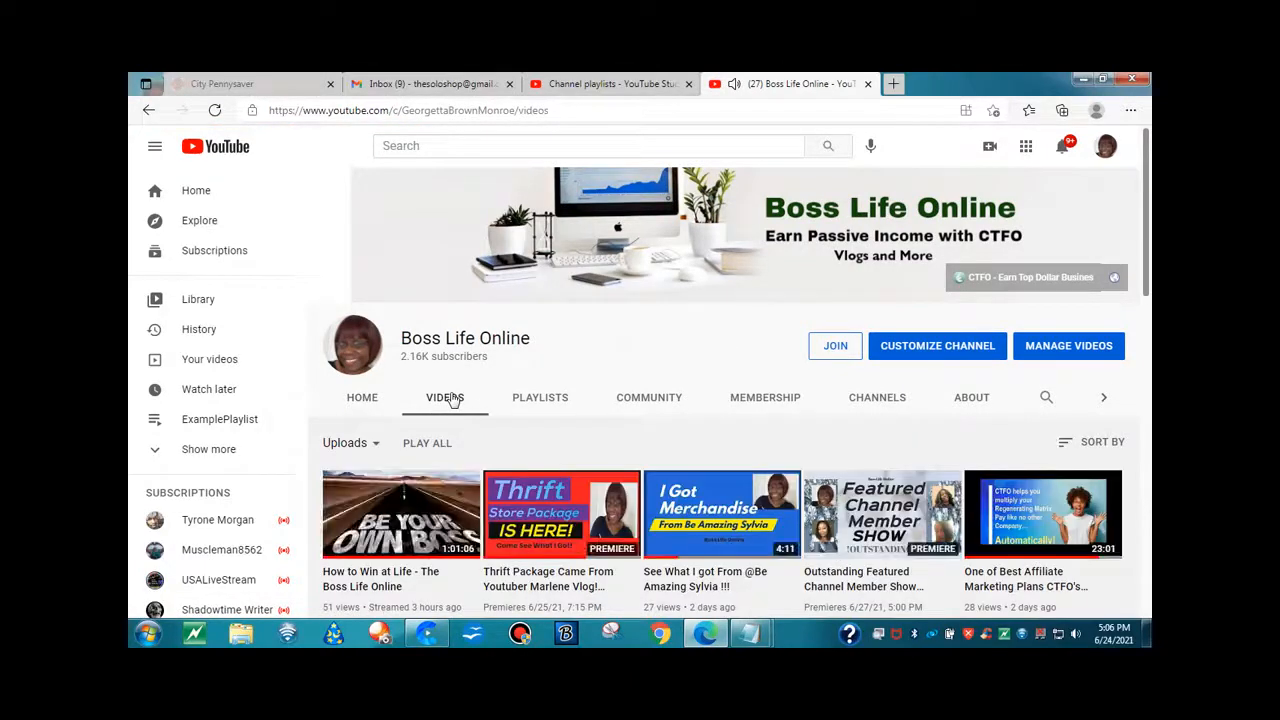
pyautogui.scroll(-5, 452, 400)
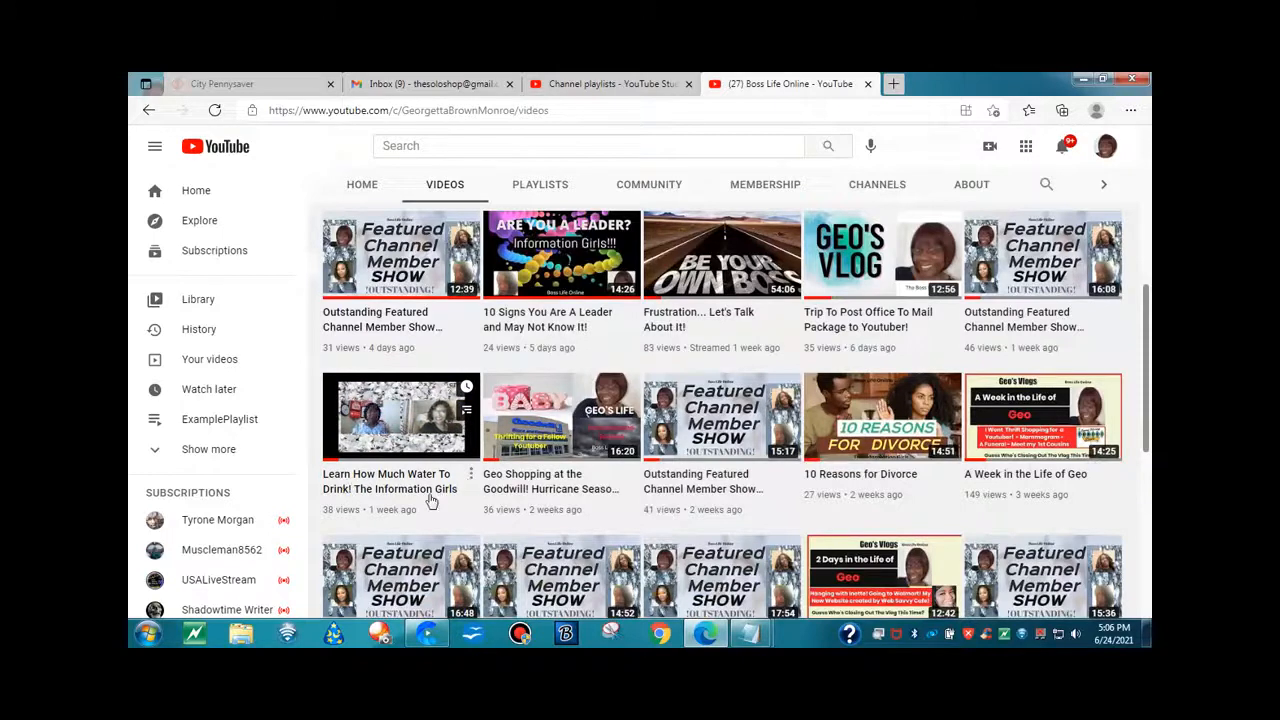
pyautogui.click(469, 477)
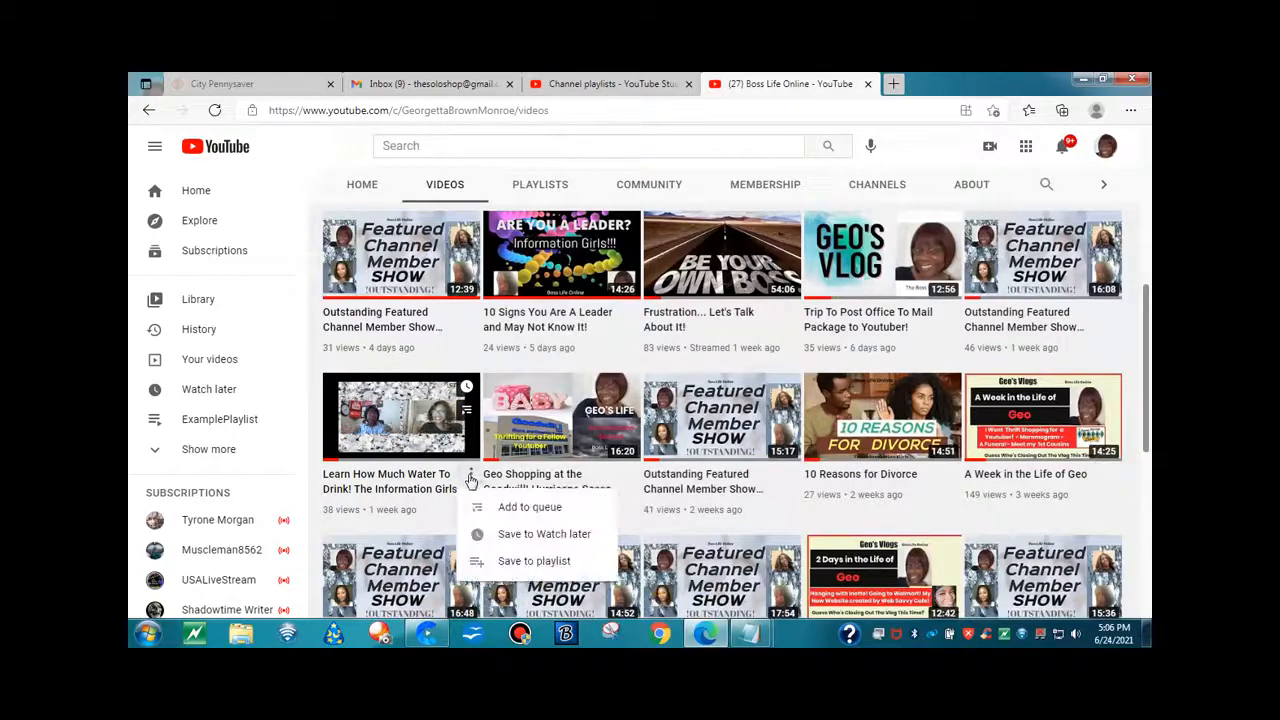
pyautogui.click(527, 565)
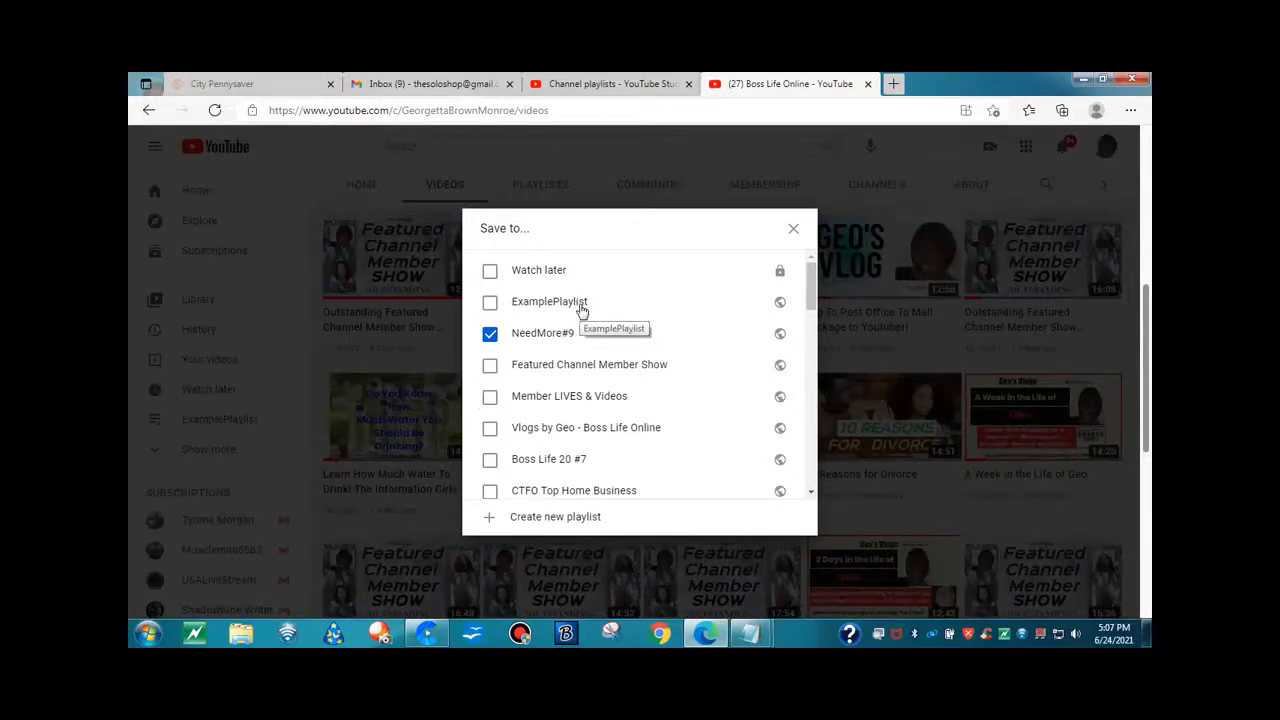
pyautogui.click(489, 304)
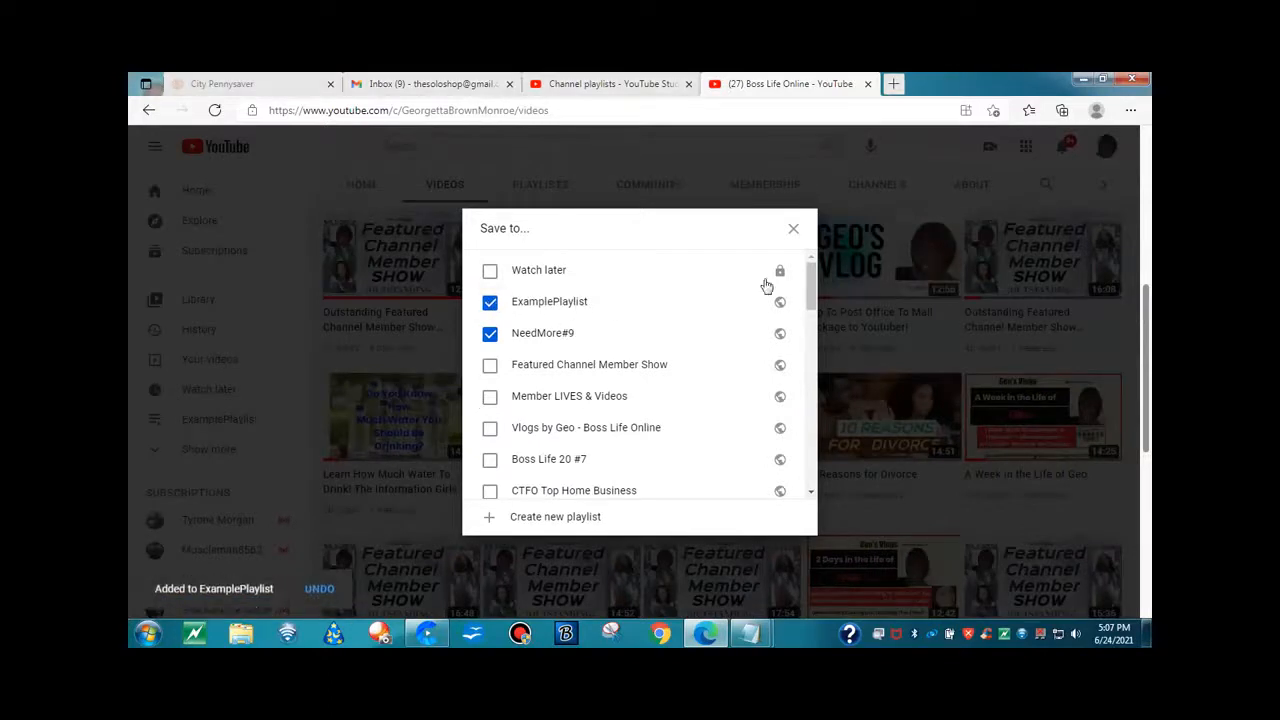
pyautogui.click(793, 232)
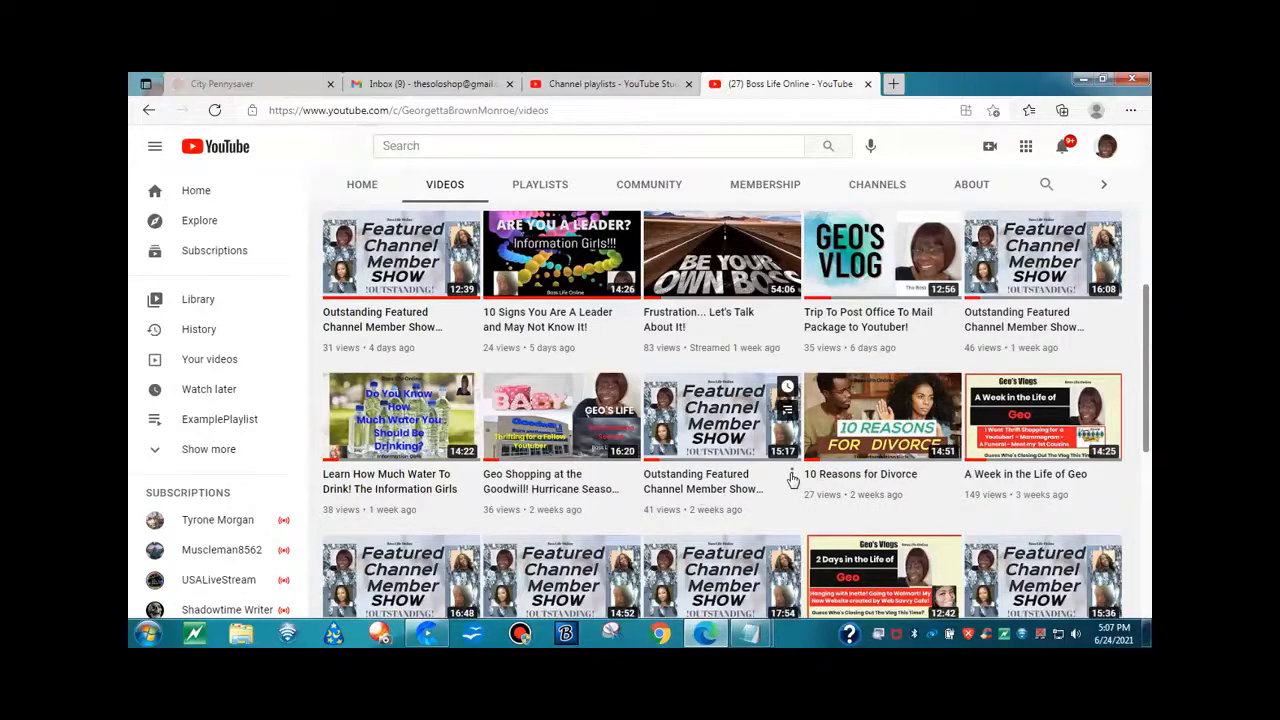
# - Save the 15:17 Outstanding Featured Channel Member Show video to ExamplePlaylist
pyautogui.click(792, 475)
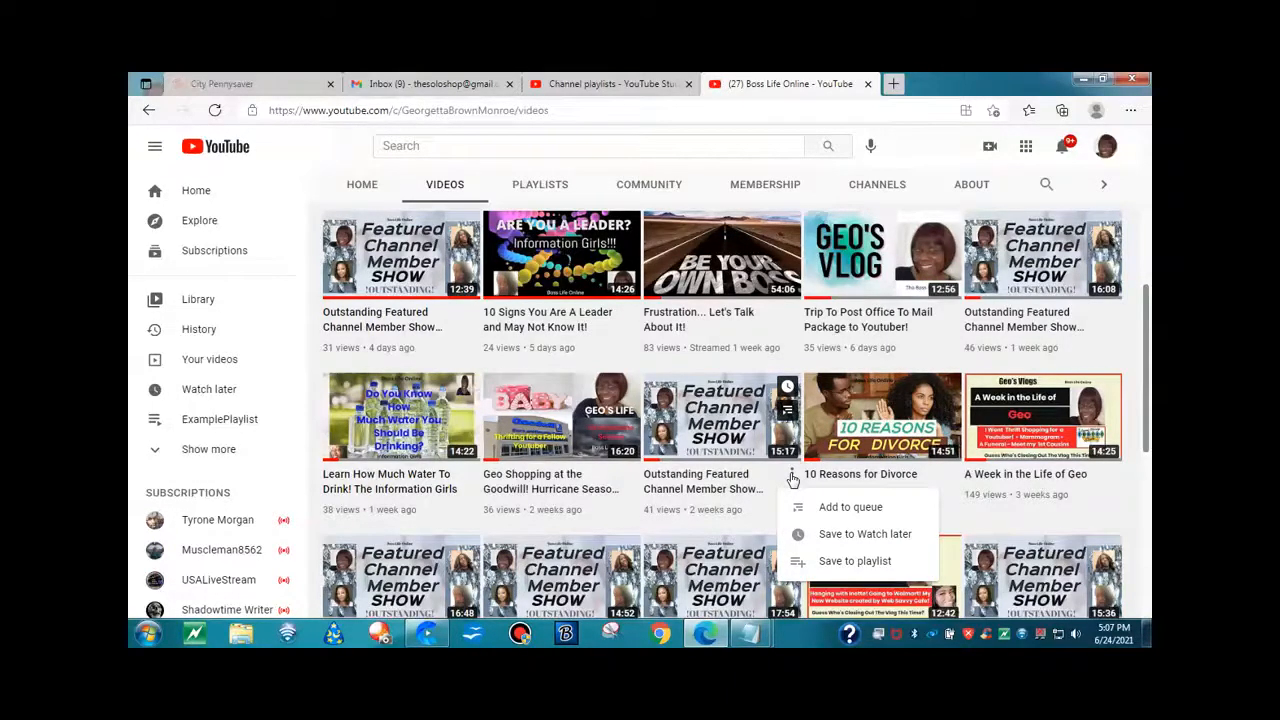
pyautogui.click(850, 563)
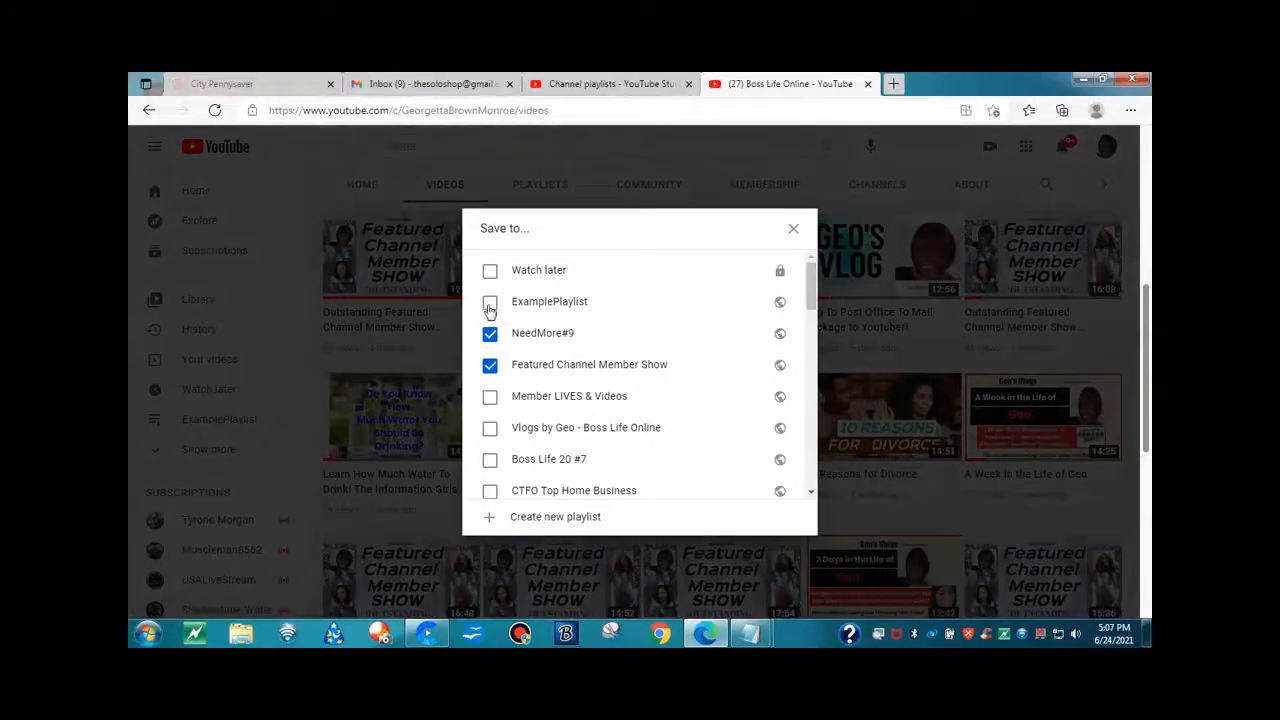
pyautogui.click(490, 303)
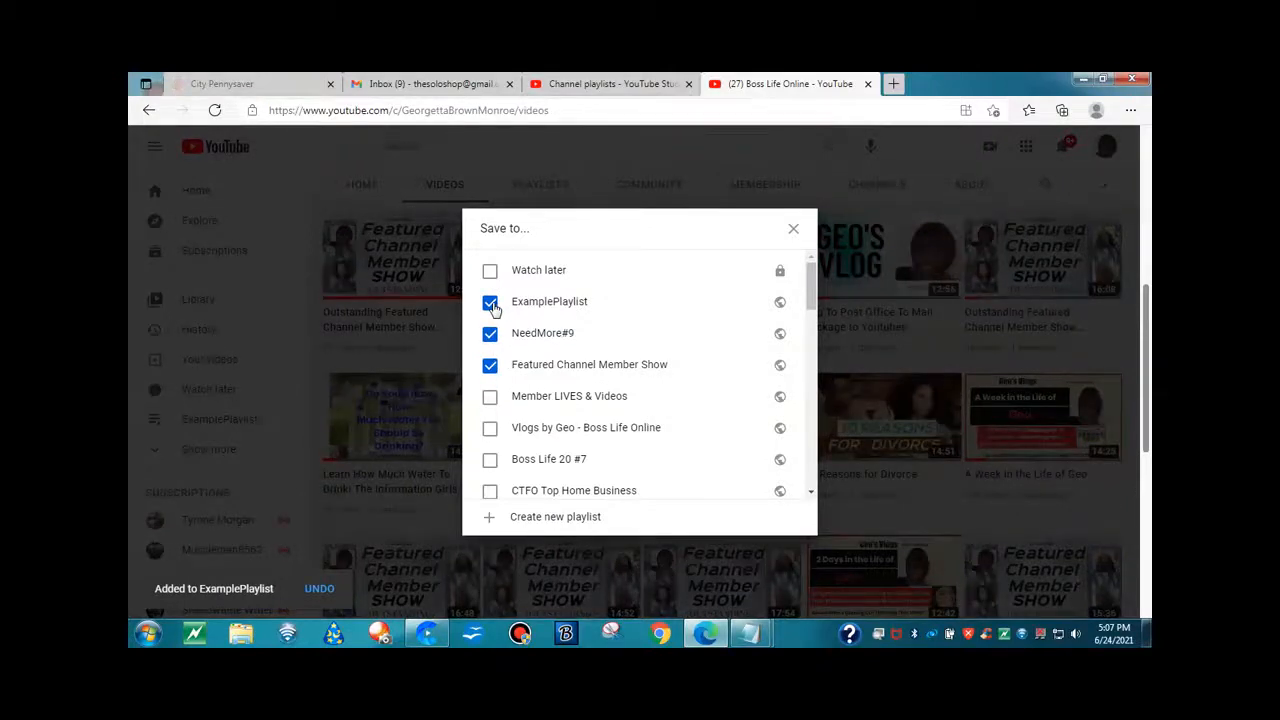
pyautogui.click(792, 233)
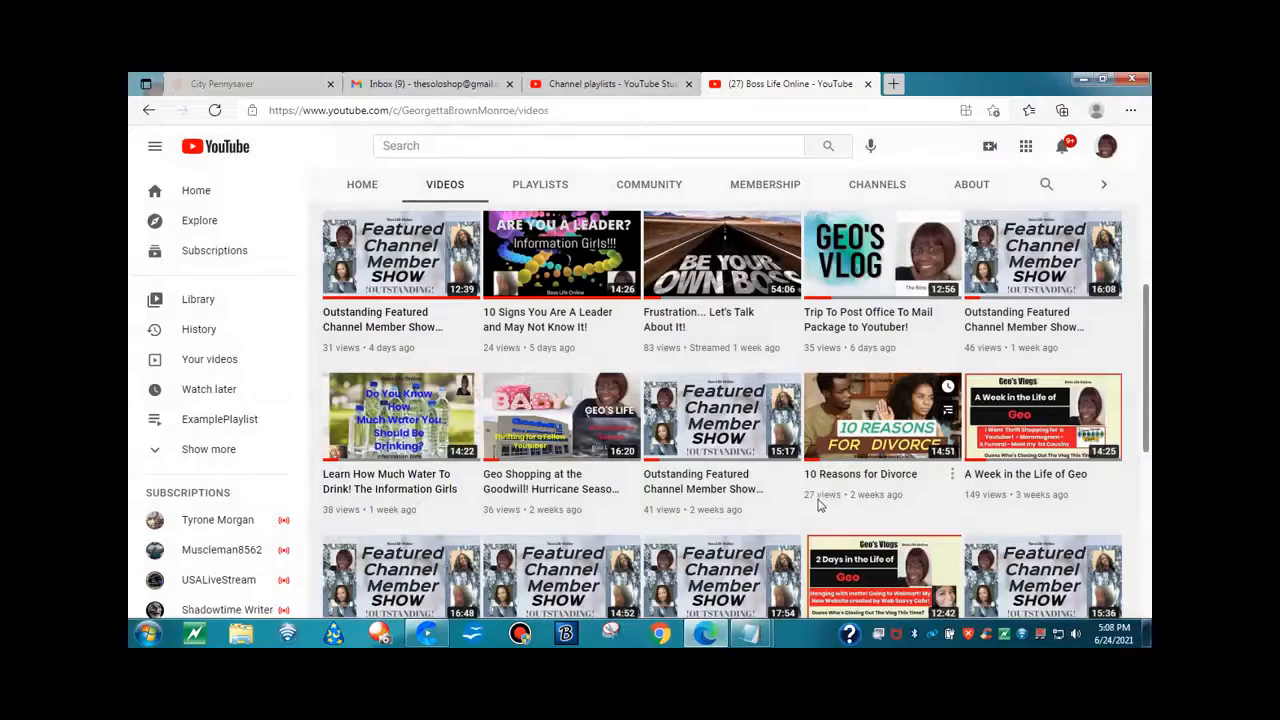
# - Save the 16:48 video The Outstanding Featured Channel Member Show to ExamplePlaylist
pyautogui.scroll(-2, 821, 480)
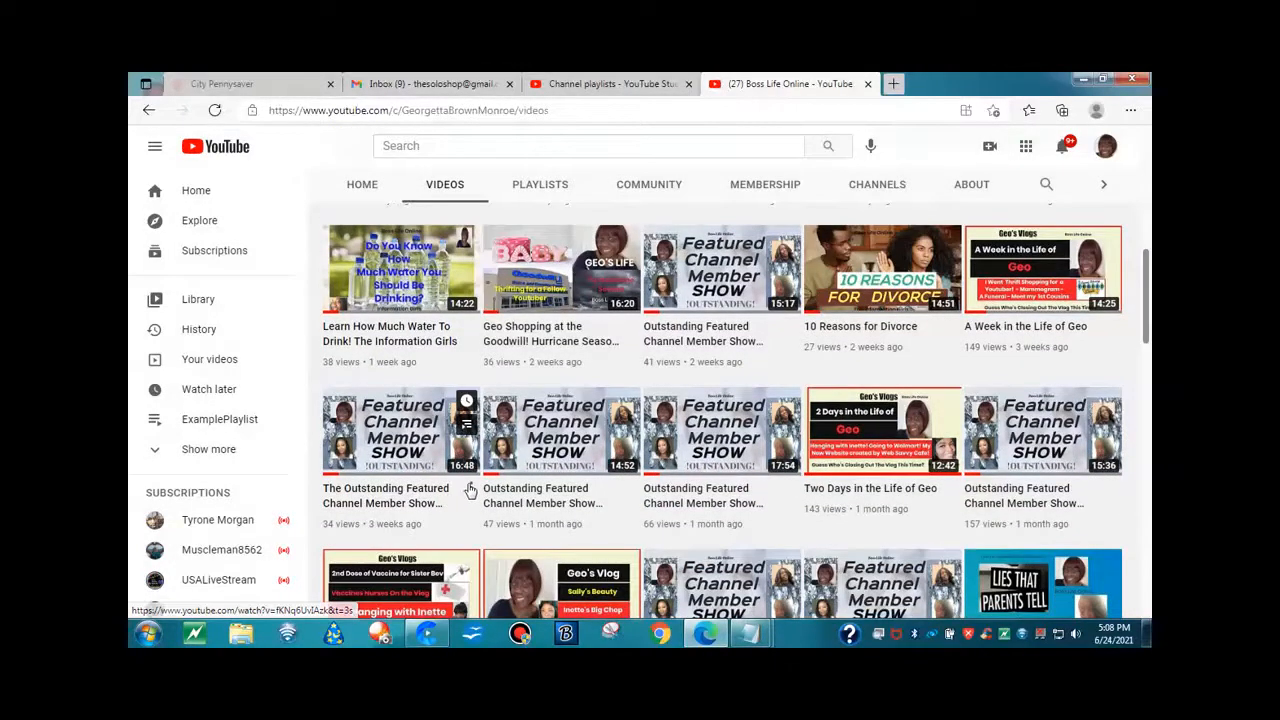
pyautogui.click(470, 488)
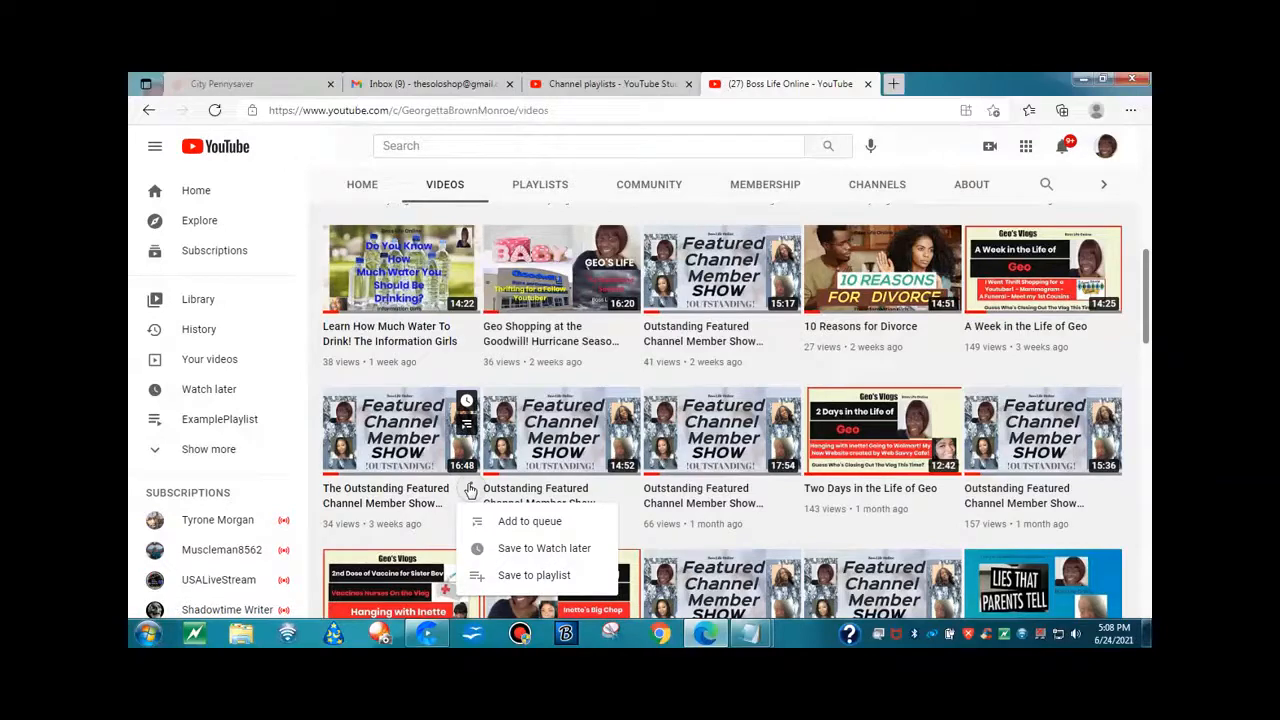
pyautogui.click(536, 578)
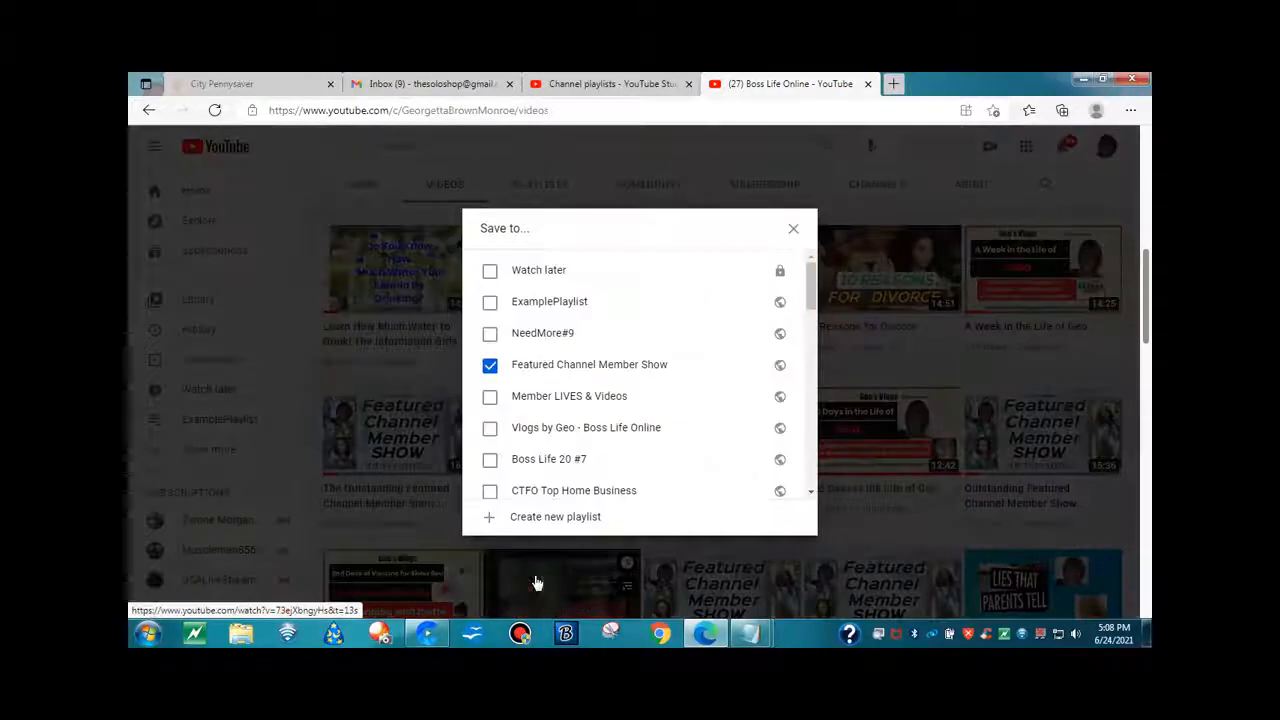
pyautogui.click(490, 302)
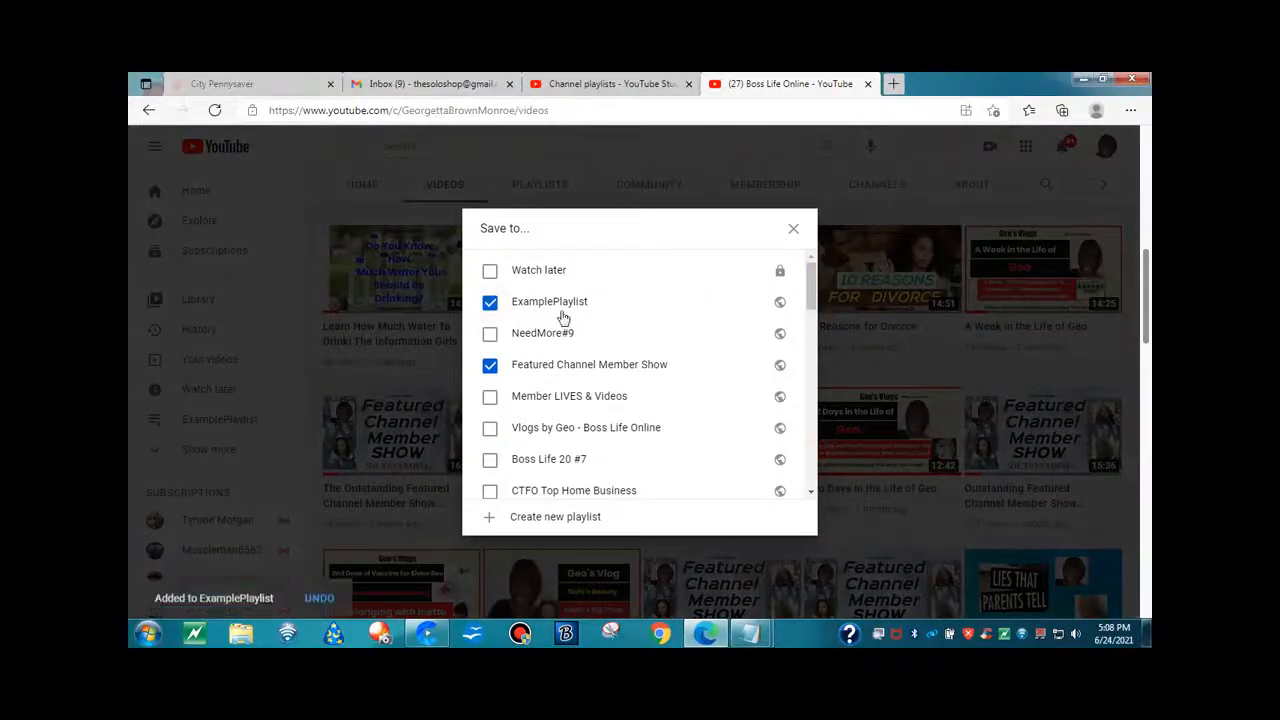
pyautogui.click(793, 229)
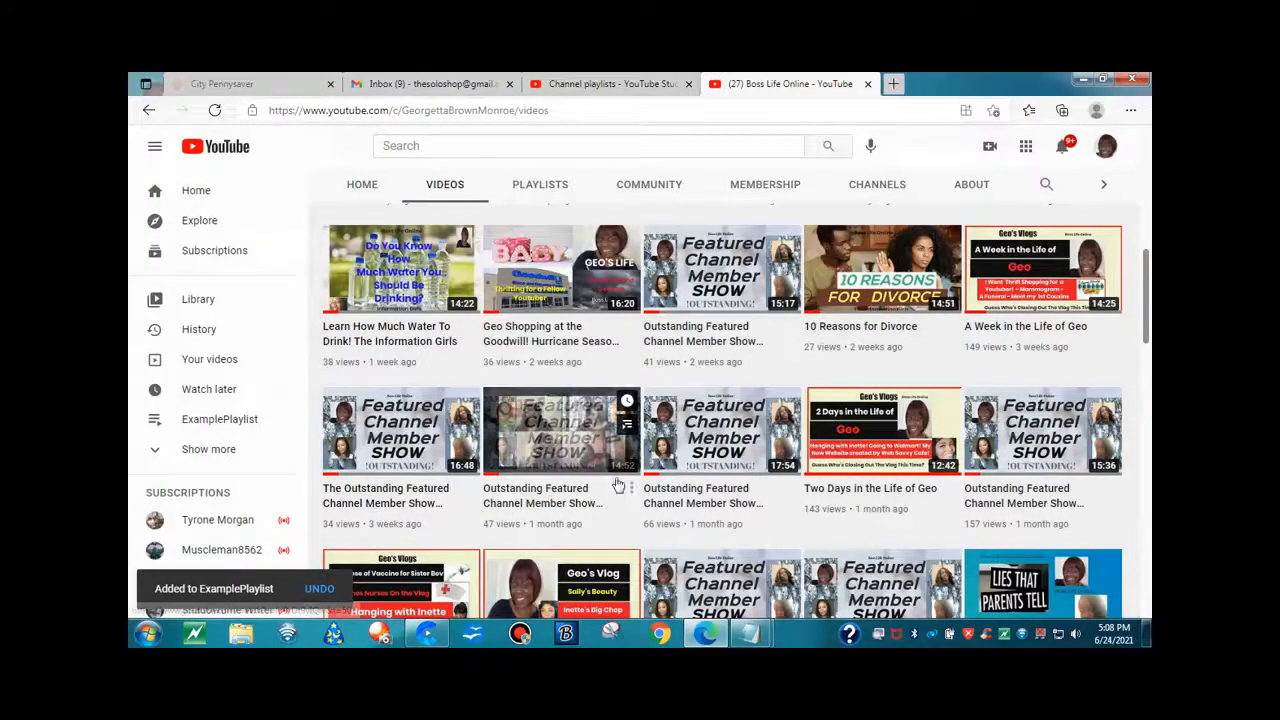
# - Save the 14:52 Outstanding Featured Channel Member Show video to ExamplePlaylist
pyautogui.click(632, 493)
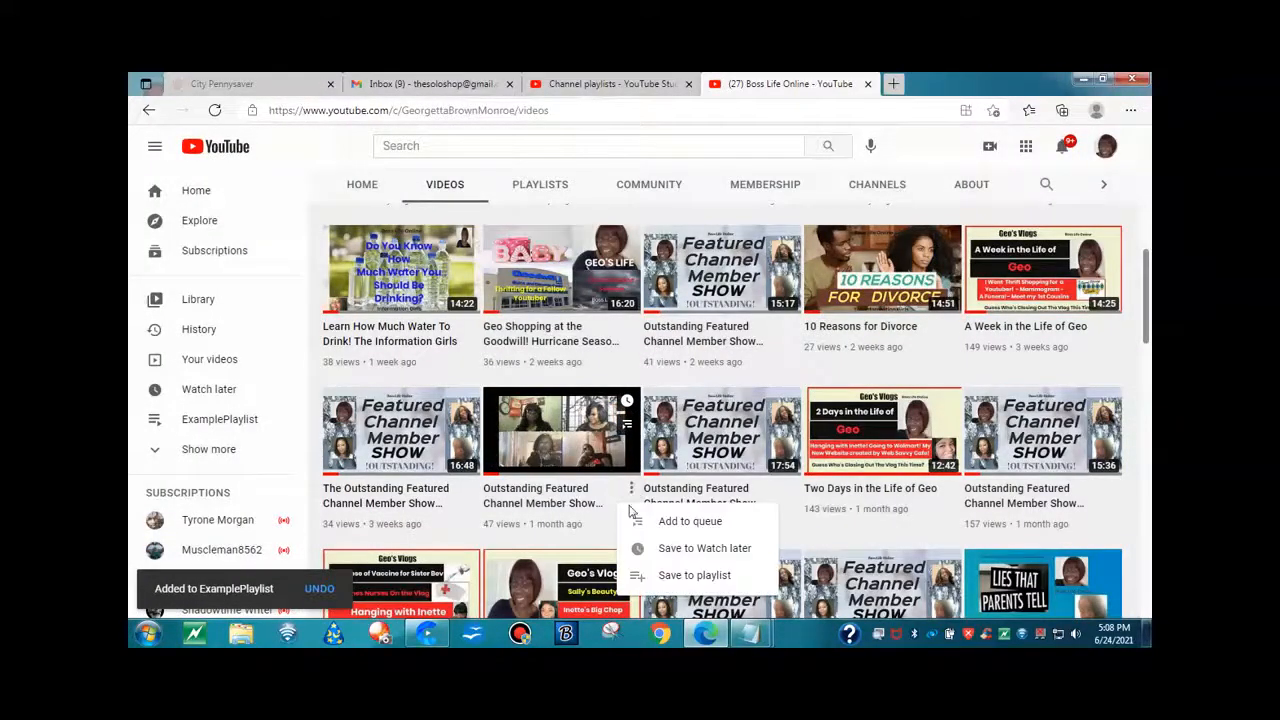
pyautogui.click(686, 585)
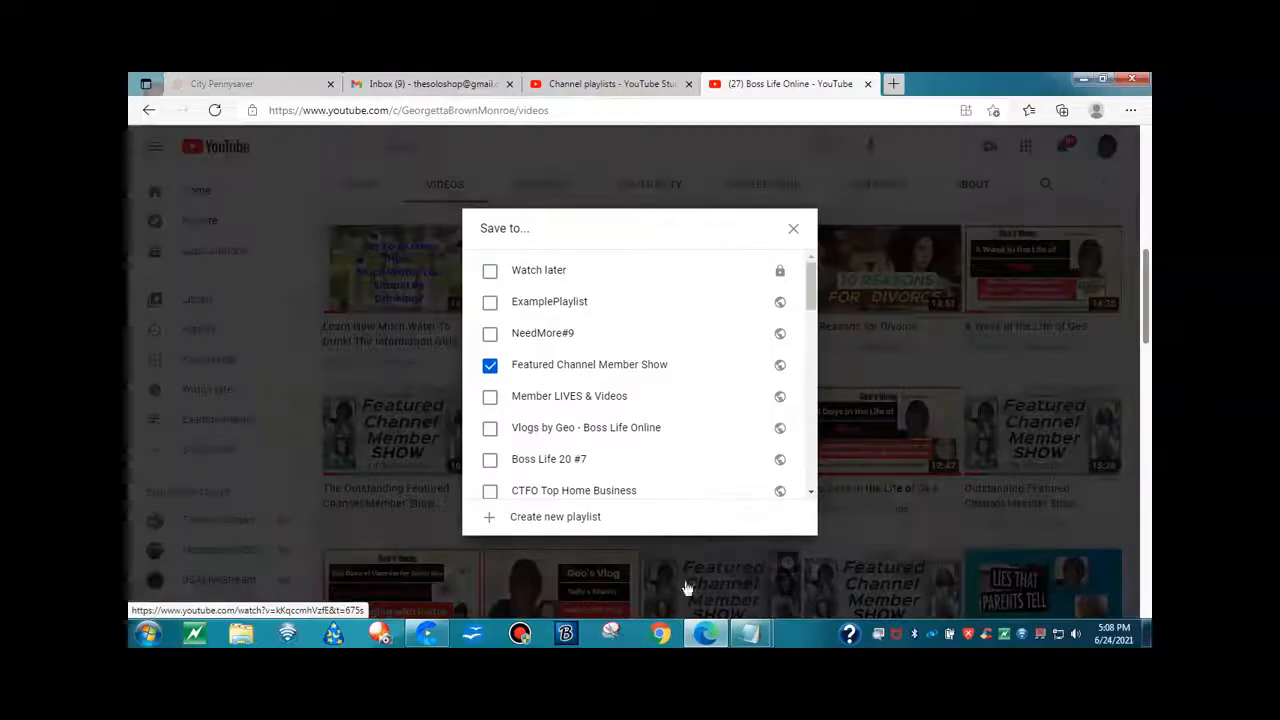
pyautogui.click(490, 302)
pyautogui.click(793, 234)
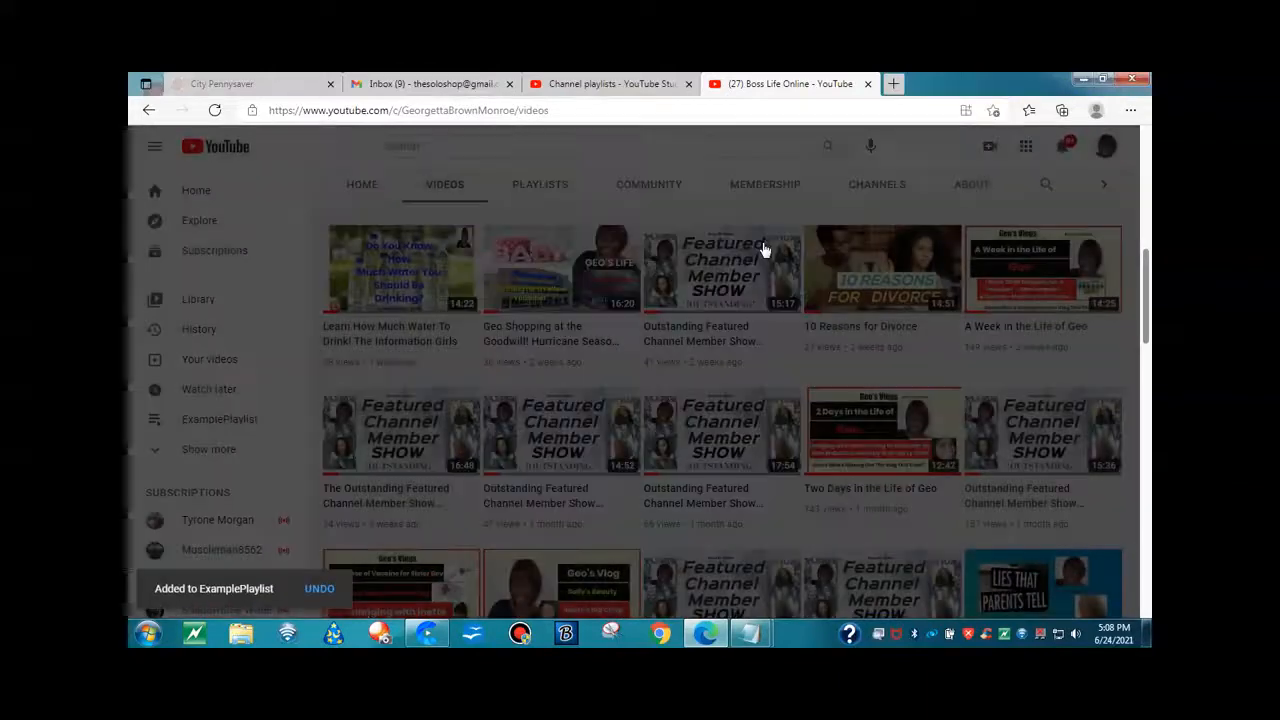
# - Save the 17:54 Outstanding Featured Channel Member Show video to ExamplePlaylist and remove it from Watch later
pyautogui.moveTo(716, 495)
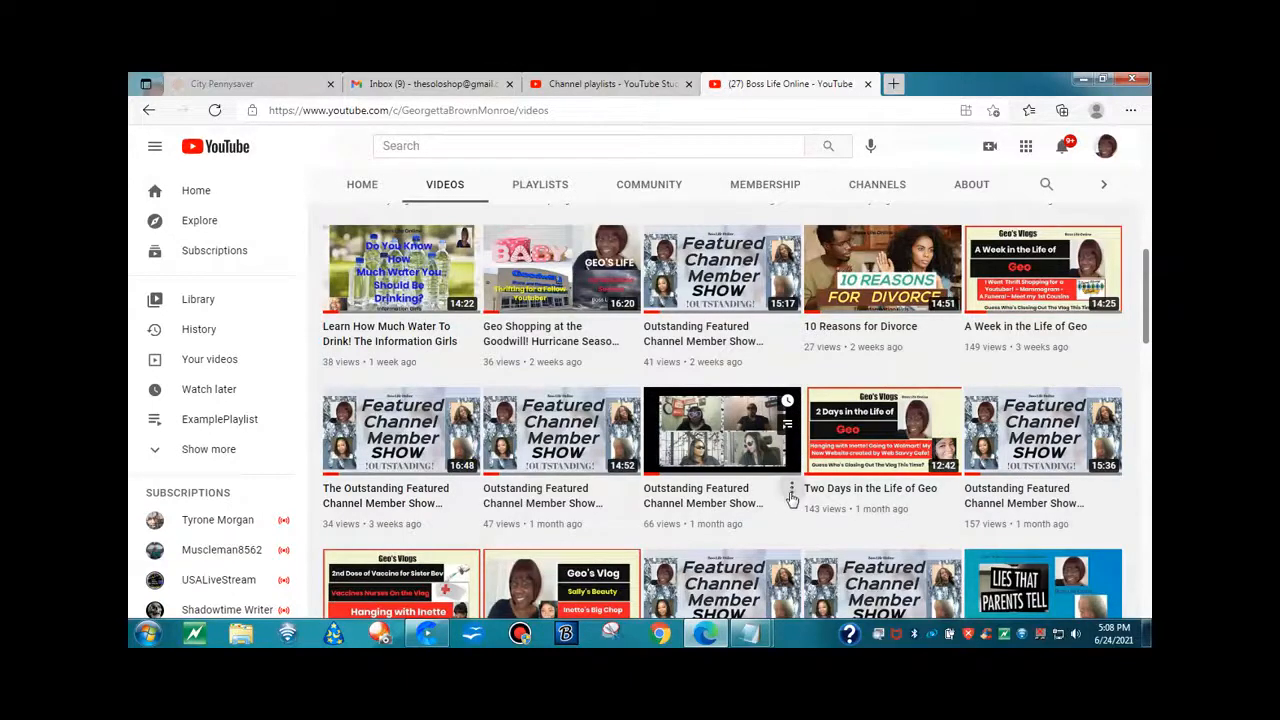
pyautogui.click(791, 488)
pyautogui.click(836, 586)
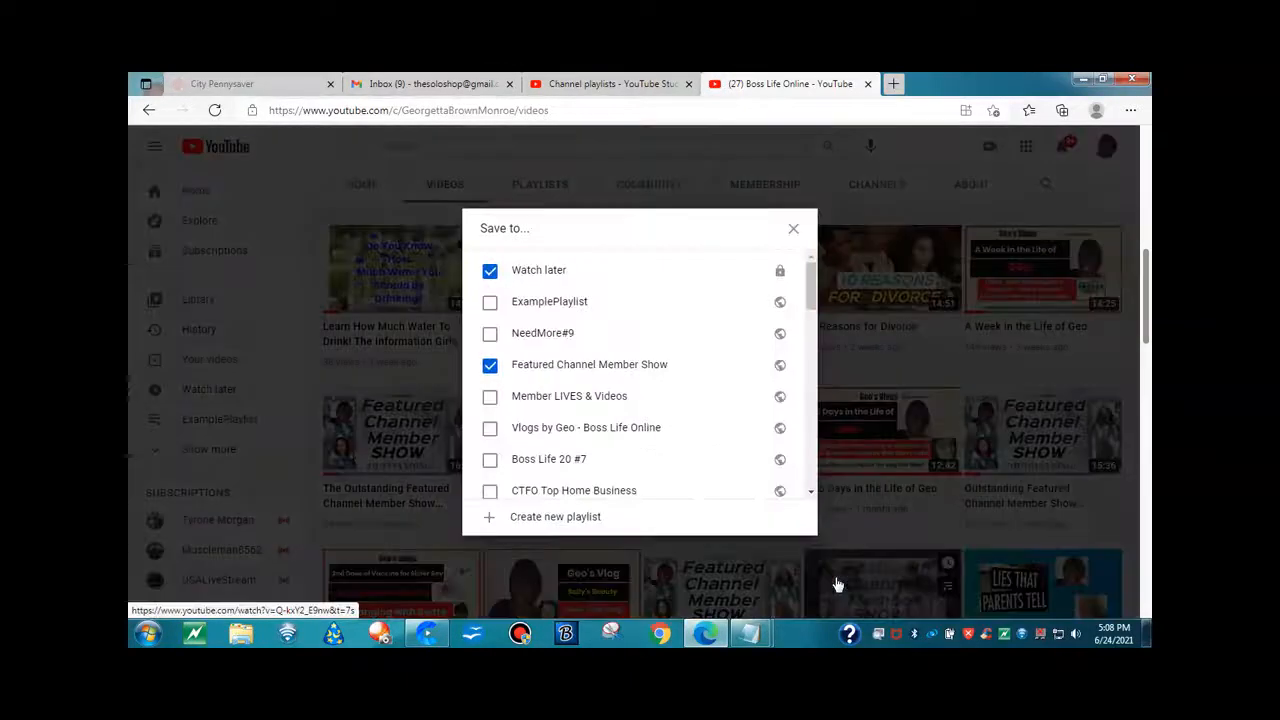
pyautogui.click(490, 305)
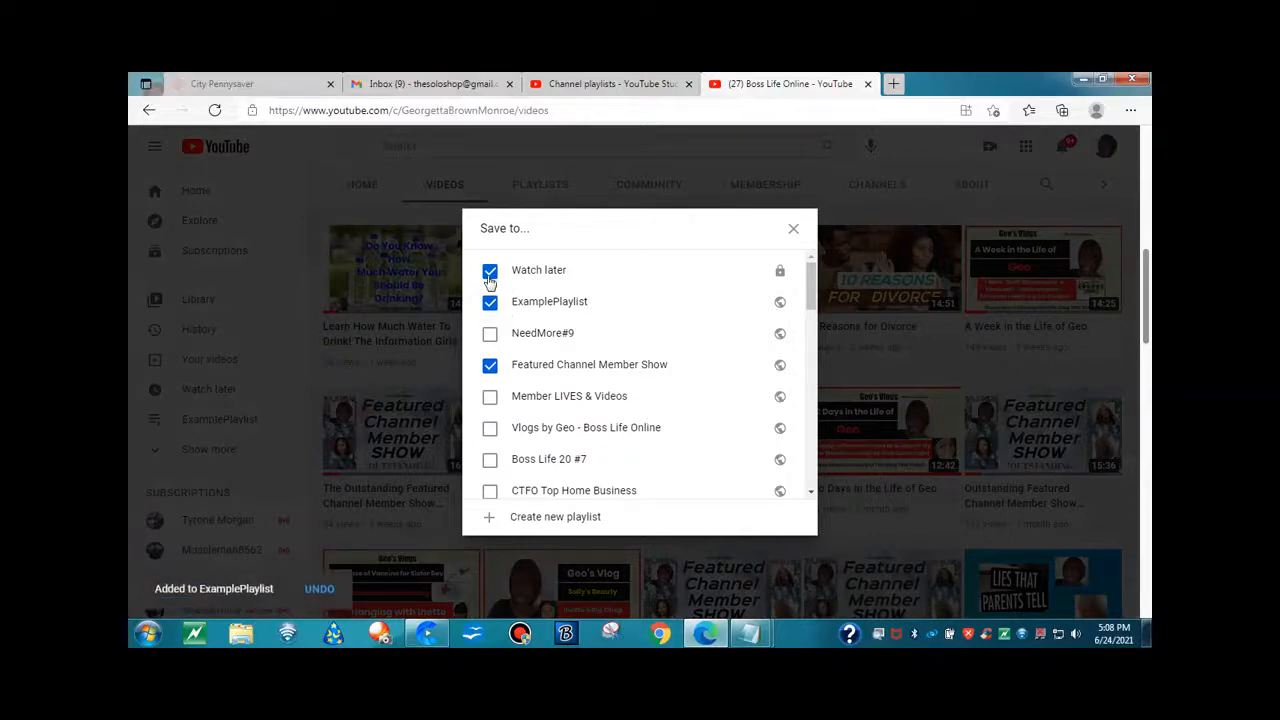
pyautogui.click(489, 276)
pyautogui.click(793, 228)
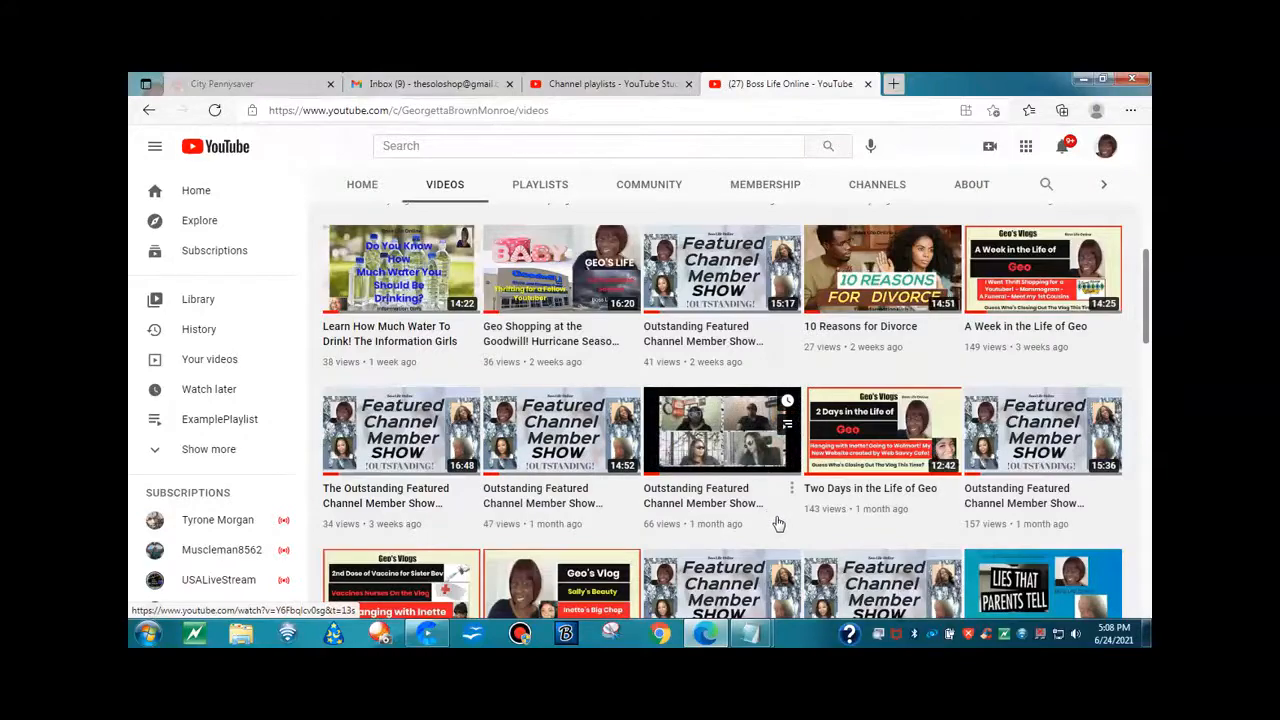
# - Find A Week in the Life of Geo among the channel's uploads and save it to ExamplePlaylist
pyautogui.scroll(5, 778, 523)
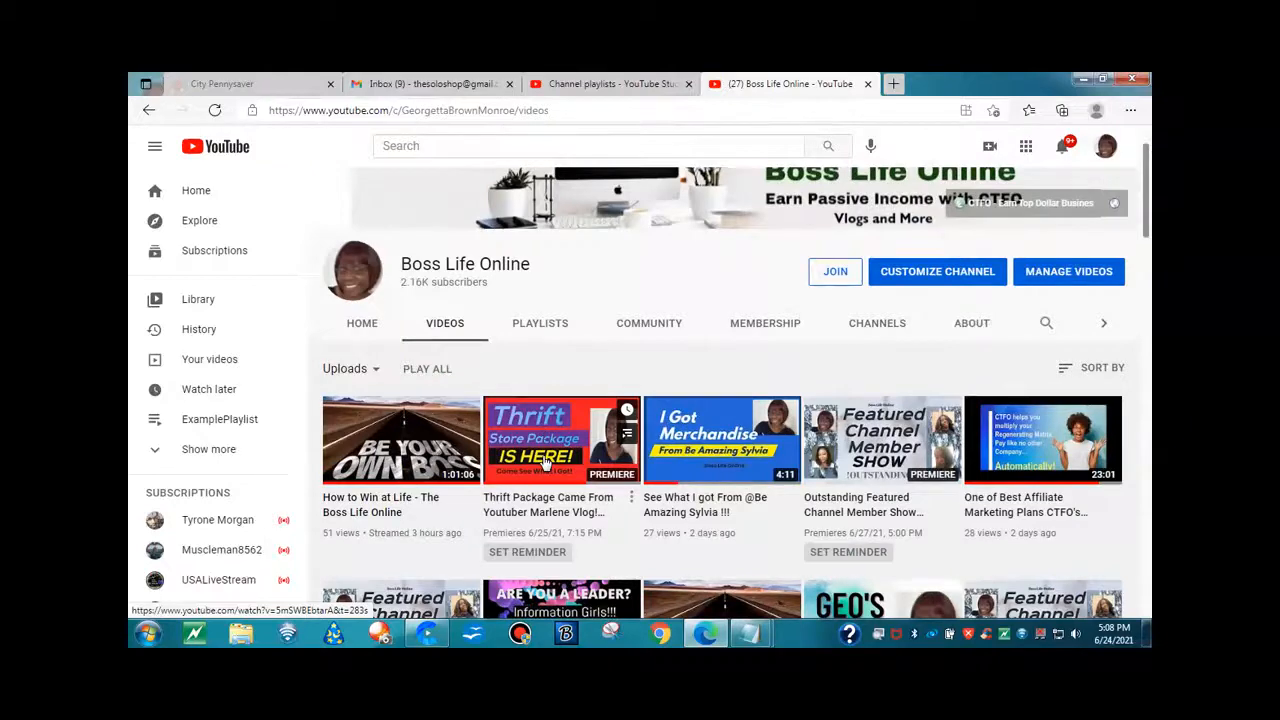
pyautogui.scroll(-3, 545, 462)
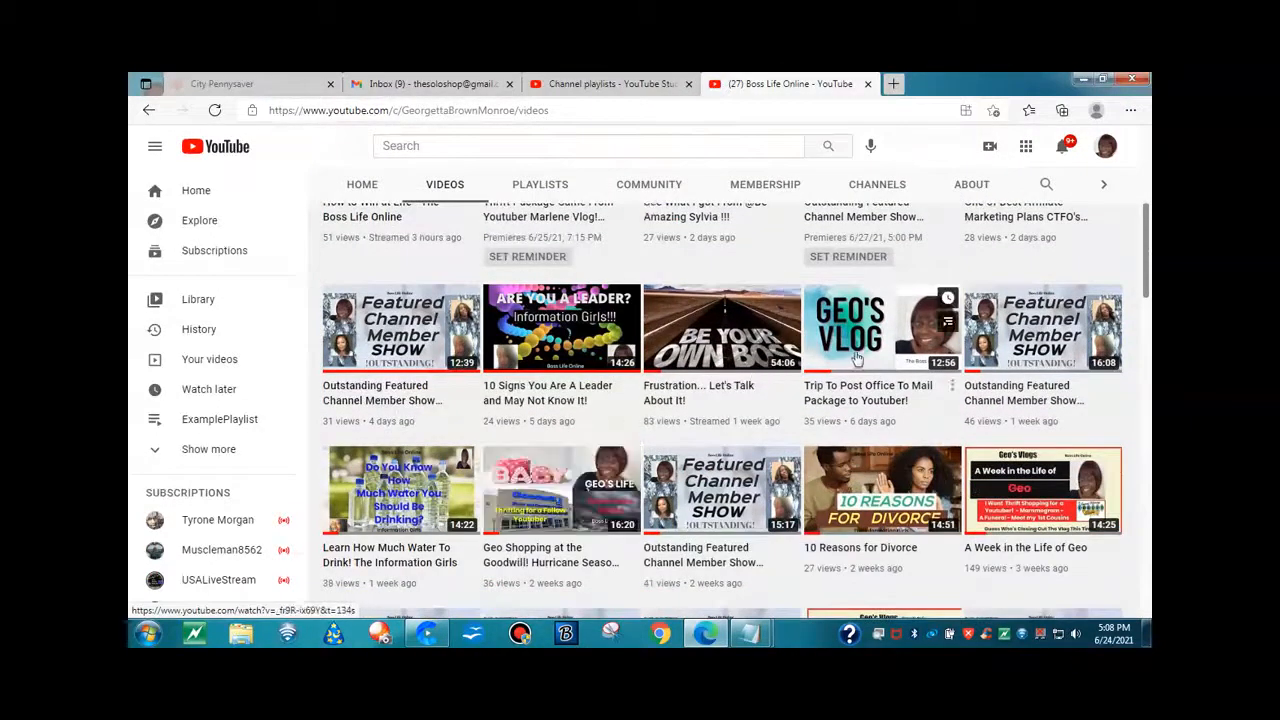
pyautogui.scroll(-2, 866, 400)
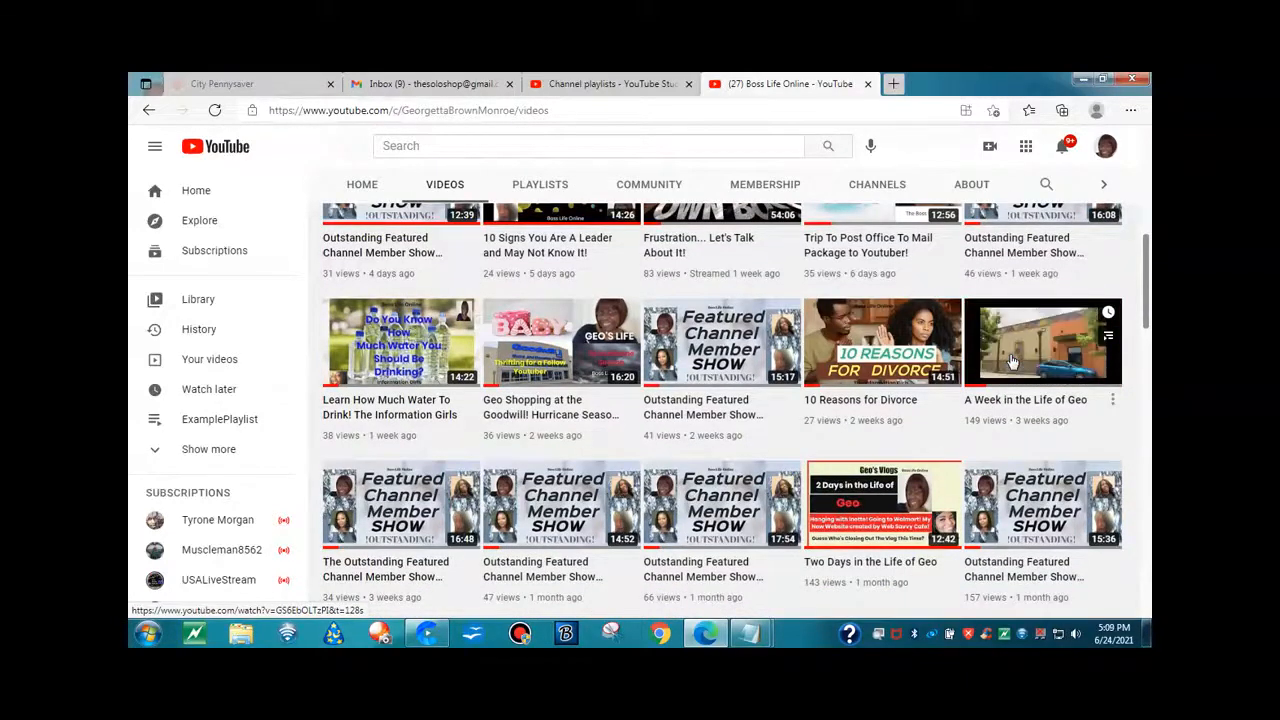
pyautogui.click(1113, 400)
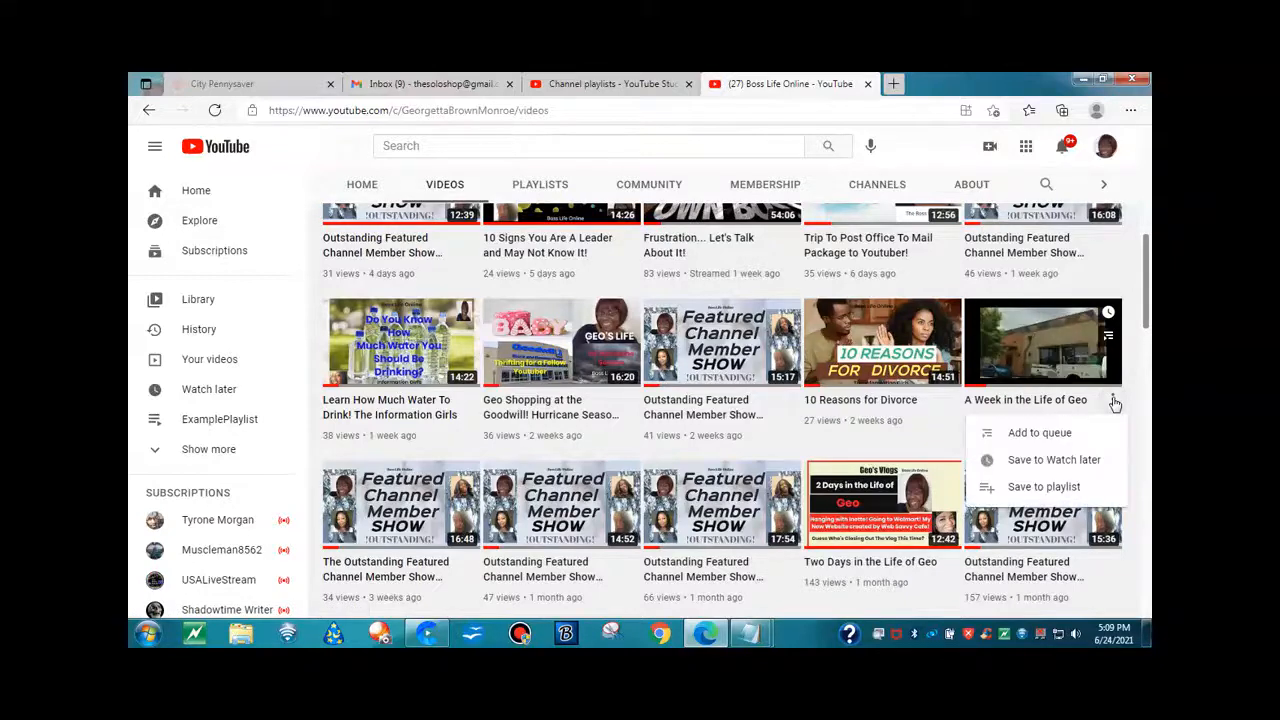
pyautogui.click(1045, 487)
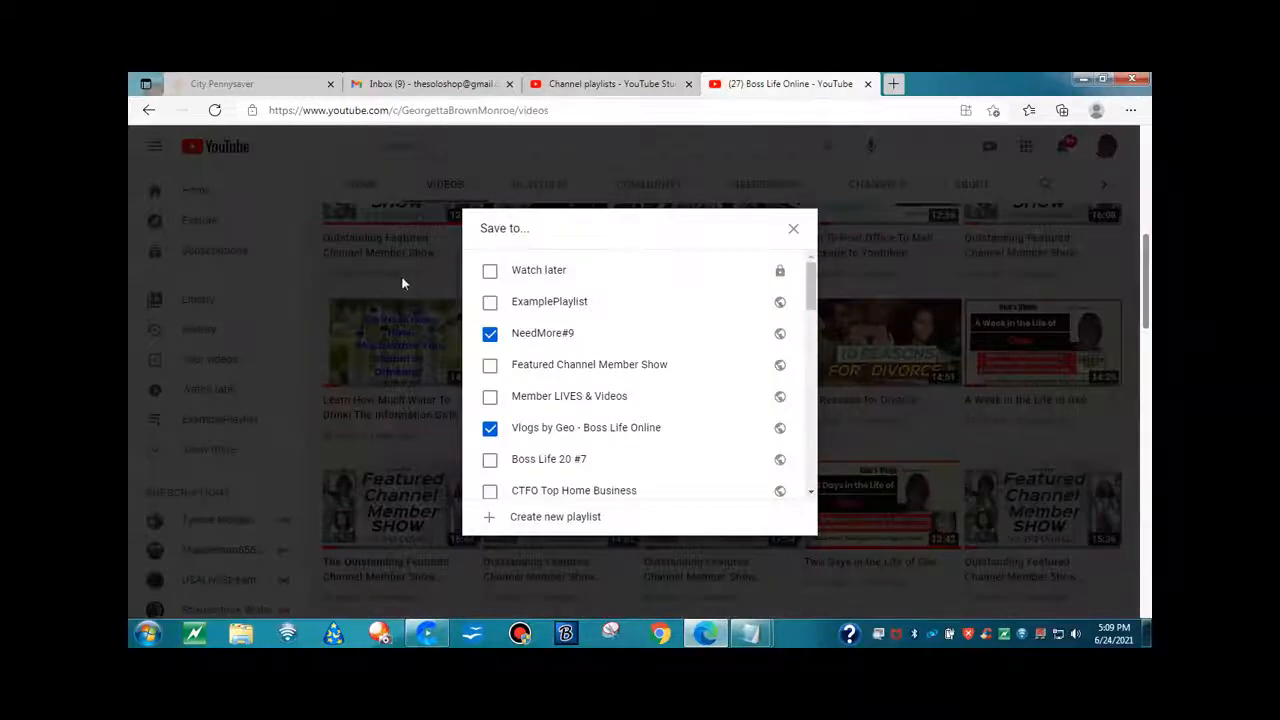
pyautogui.click(490, 303)
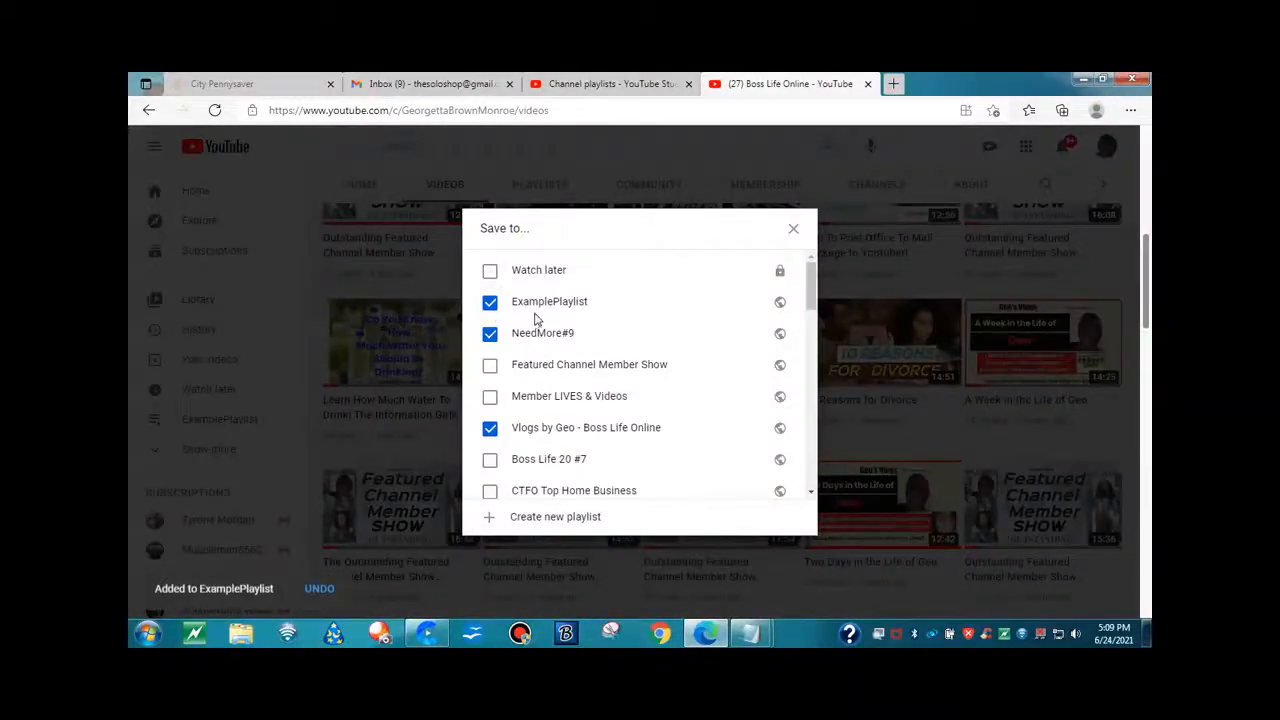
pyautogui.click(793, 233)
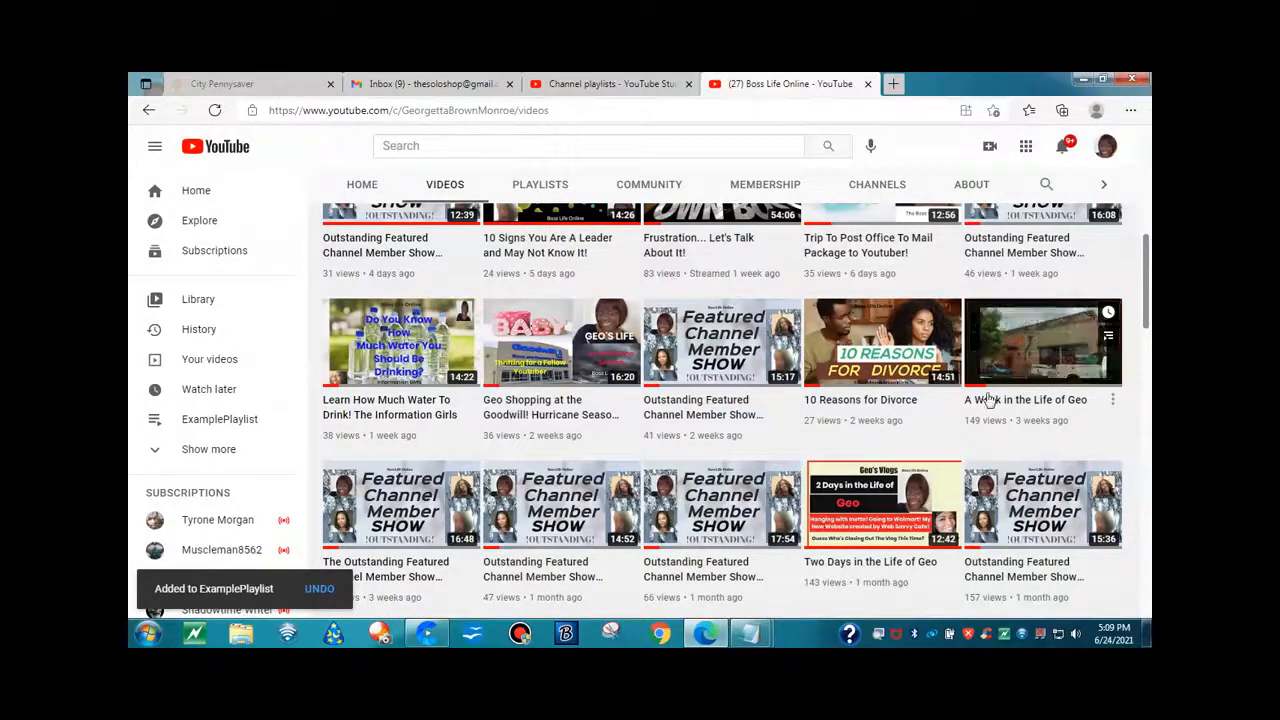
# - Look through the channel's older uploads for further videos suited to ExamplePlaylist
pyautogui.scroll(-1, 862, 440)
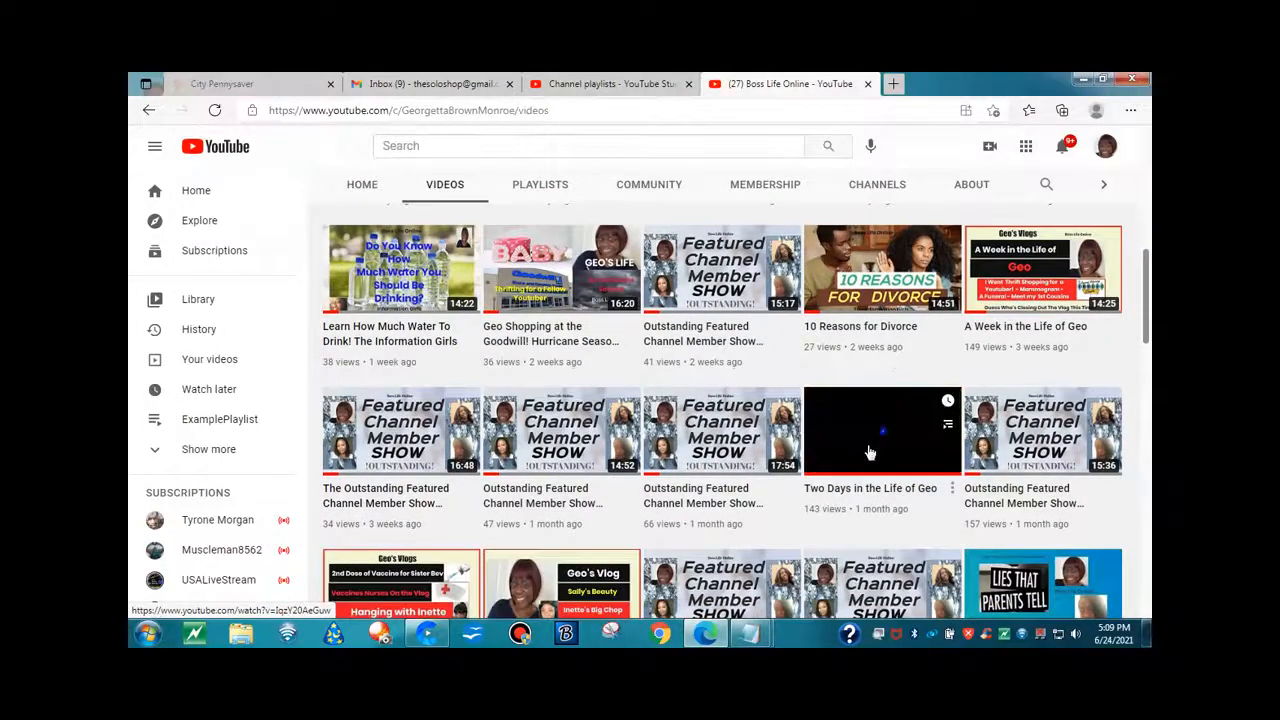
pyautogui.scroll(-3, 862, 440)
pyautogui.moveTo(576, 388)
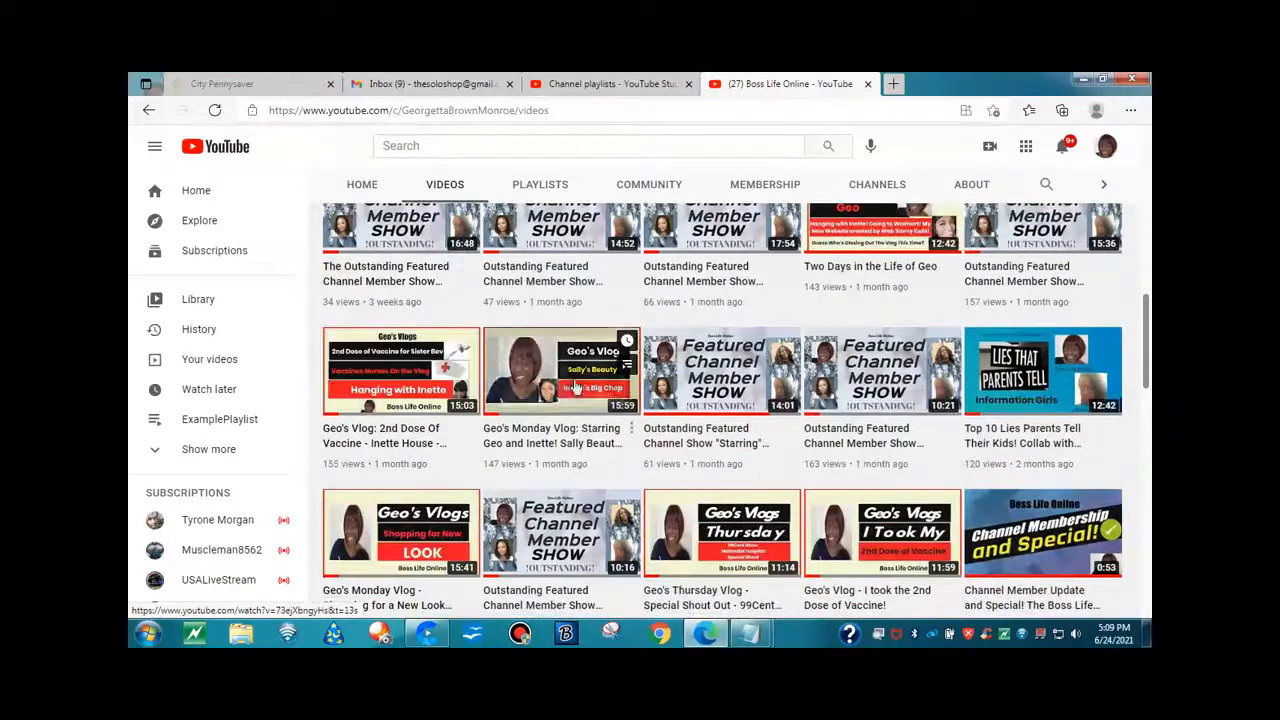
pyautogui.scroll(-2, 775, 400)
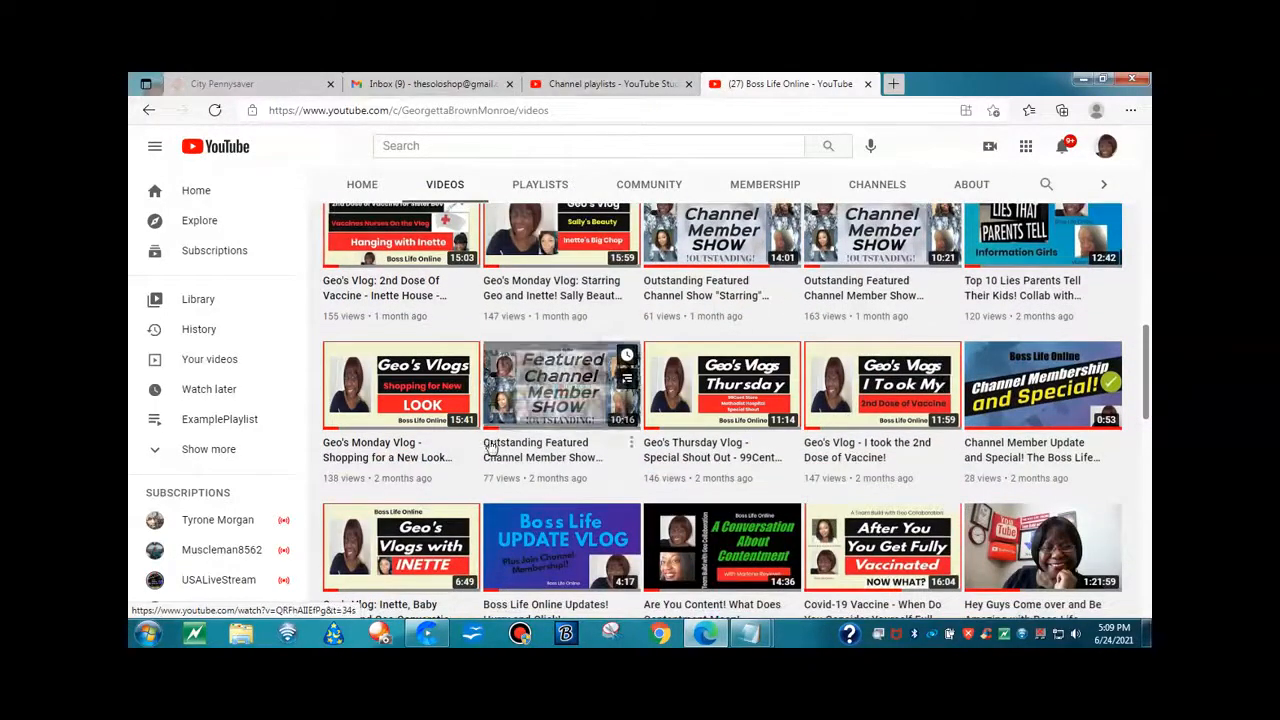
pyautogui.scroll(4, 500, 437)
pyautogui.scroll(6, 500, 437)
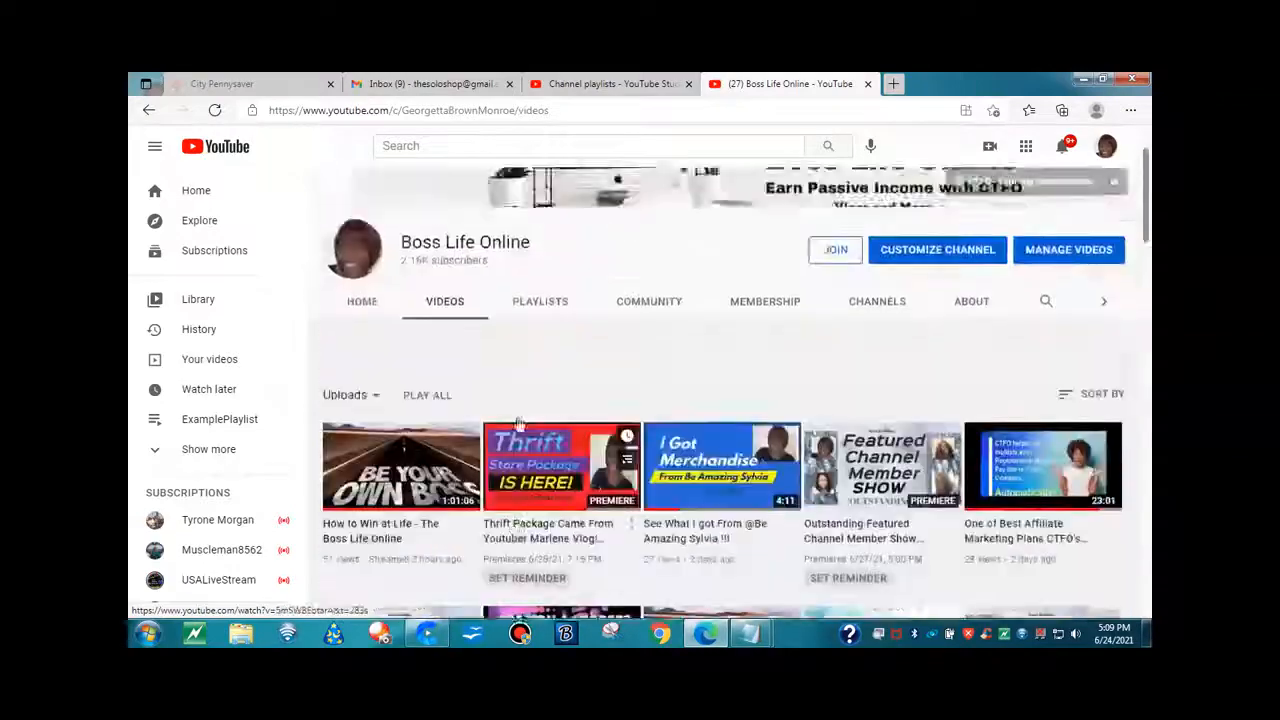